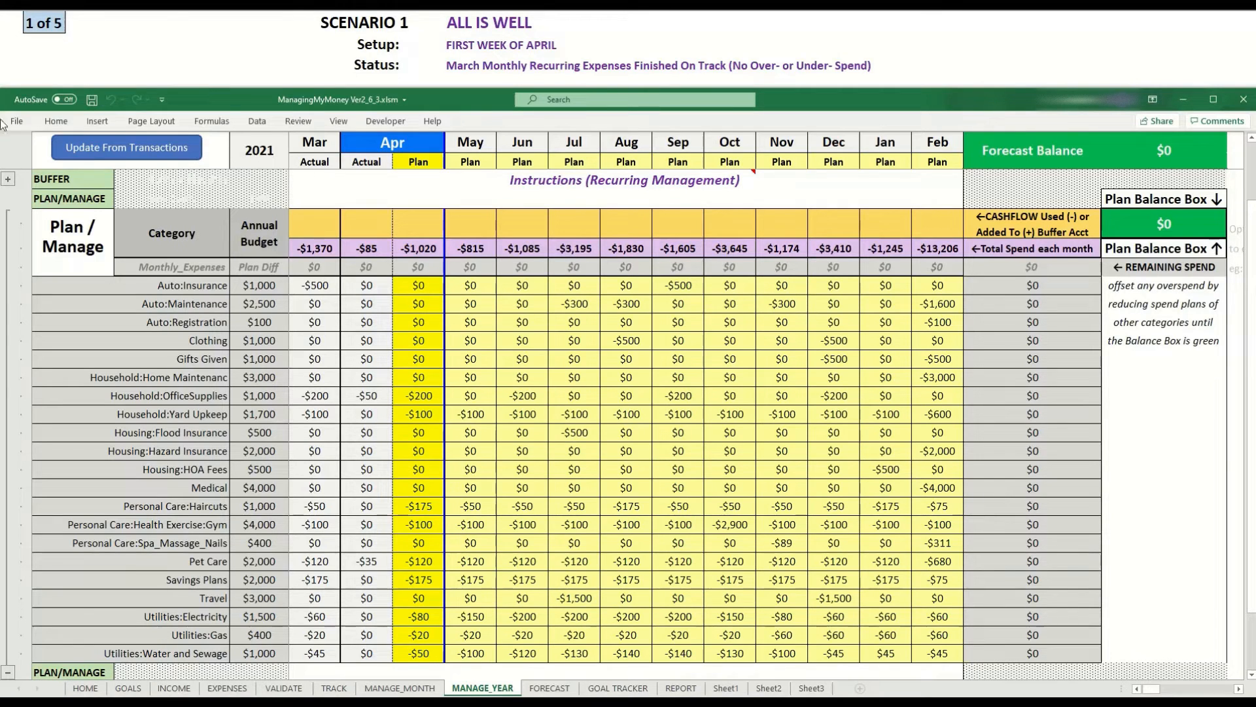
Update the year plan from transactions, confirming the fill-in of actual spend.
click(173, 148)
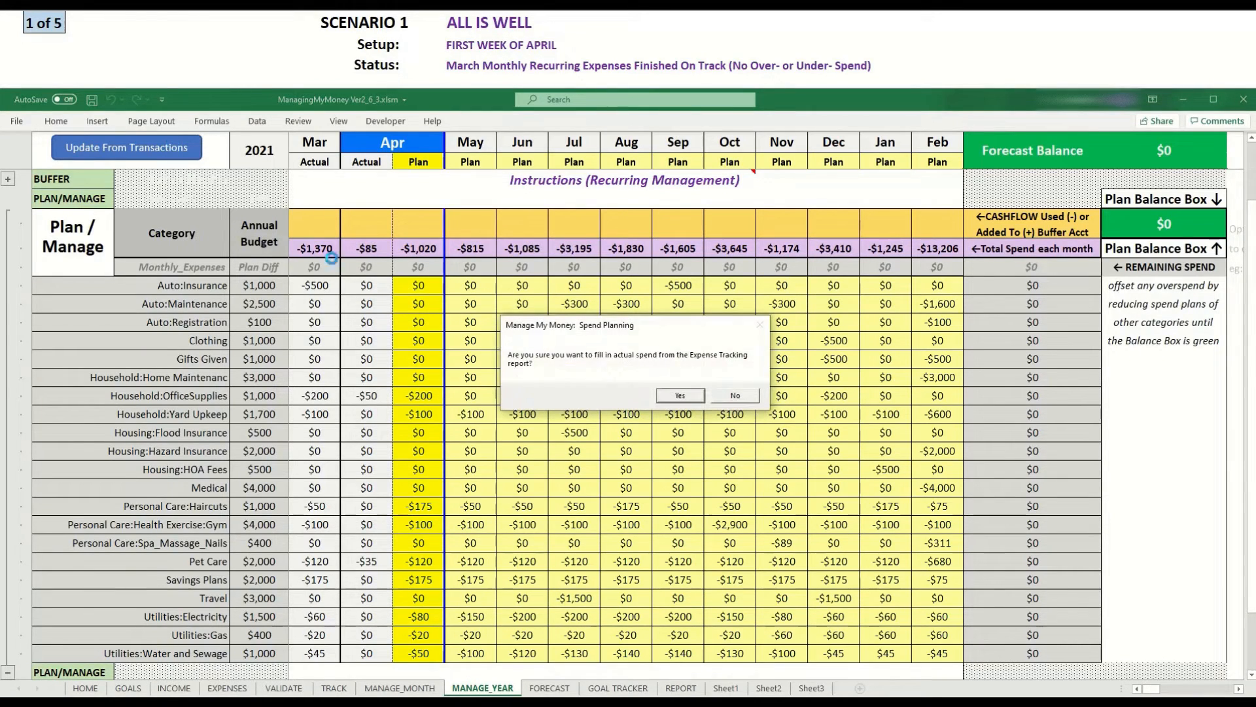
click(674, 395)
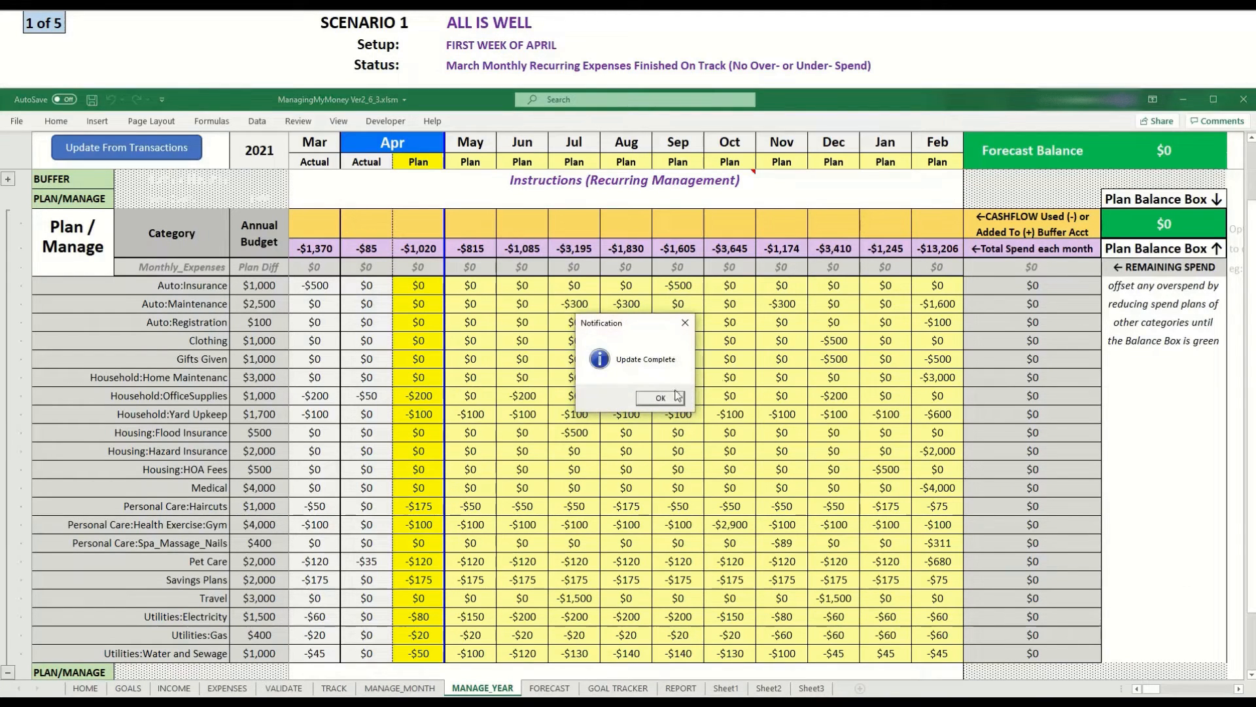
click(657, 399)
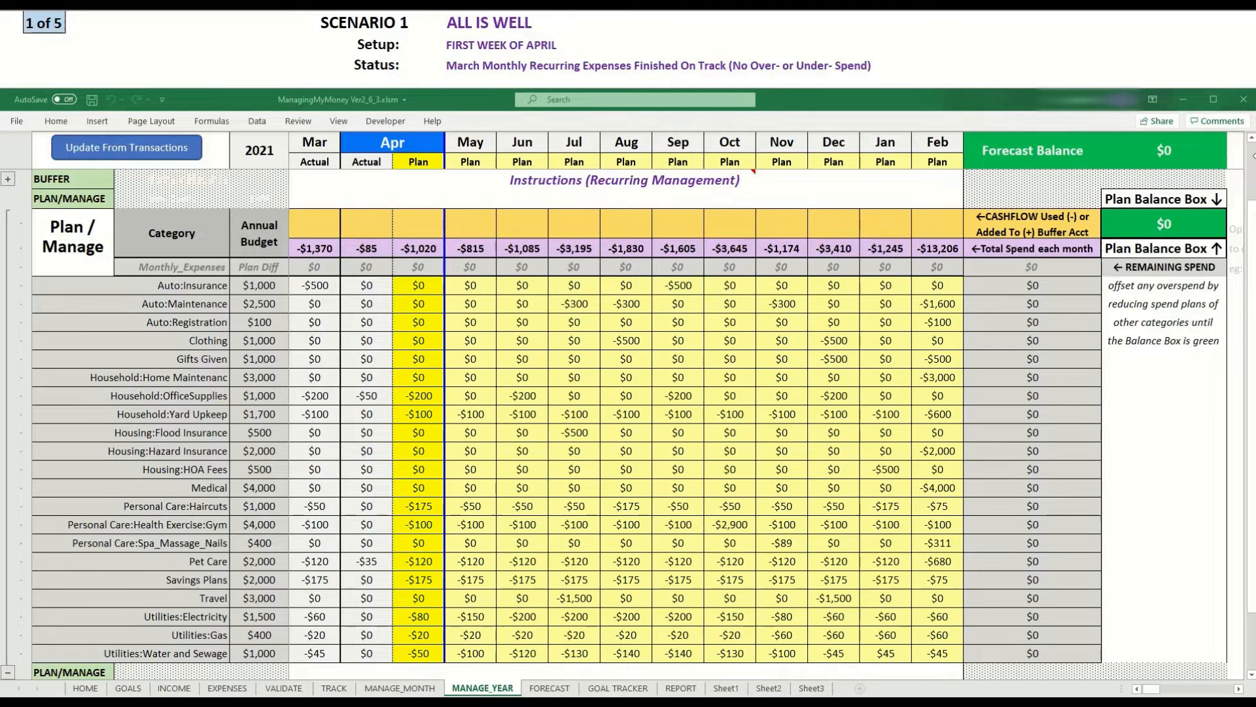
click(331, 46)
scroll(328, 40, down, 1)
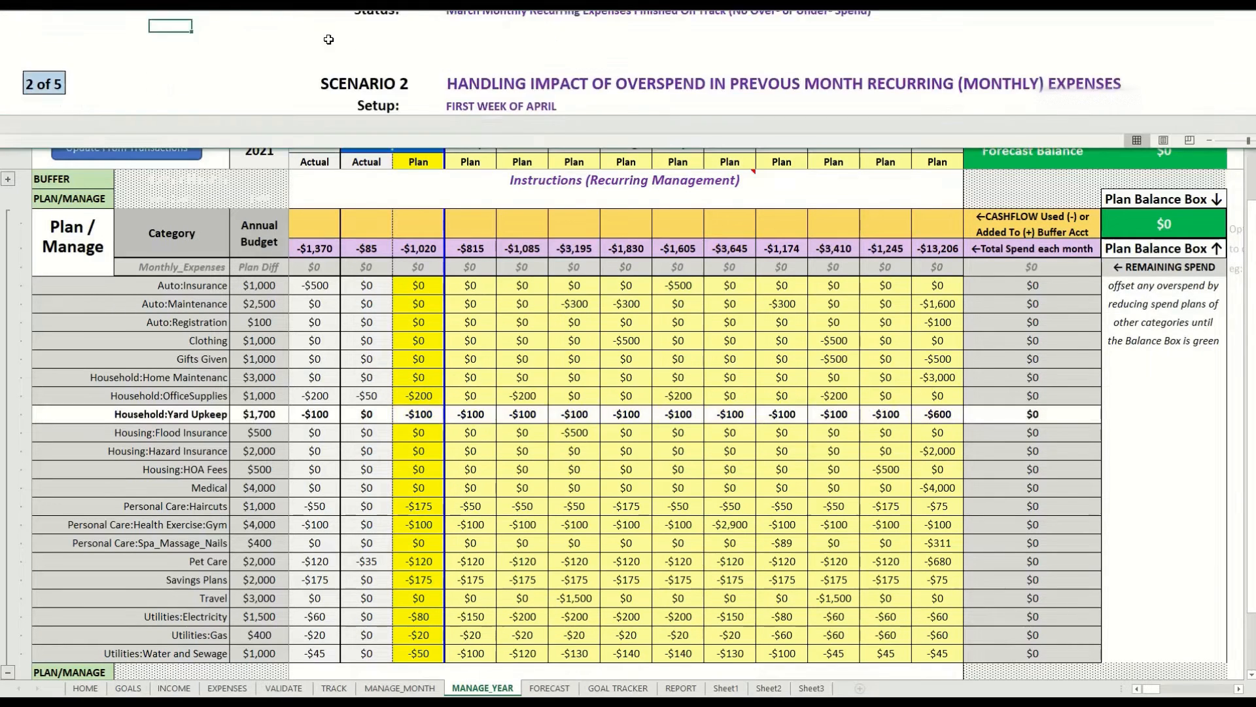
scroll(329, 39, down, 1)
click(503, 425)
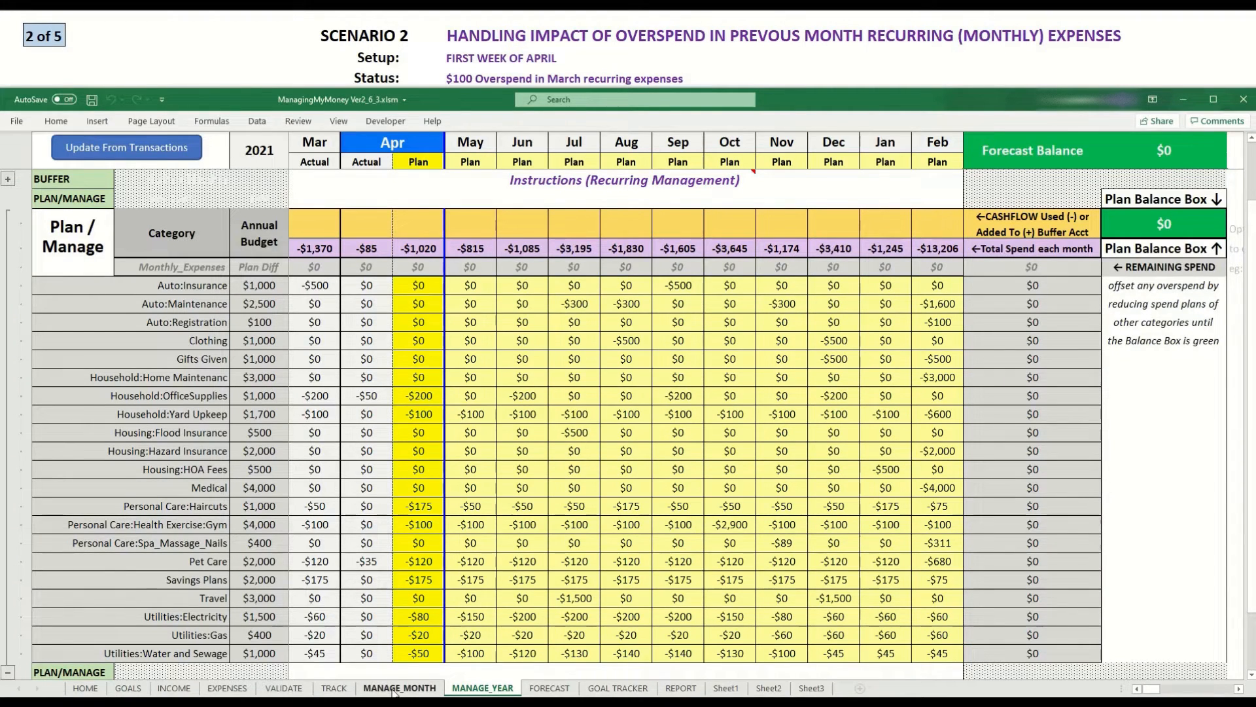
Enter 100 as the amount of the 31-Mar-21 TopGolf transaction in the tracking sheet.
click(333, 688)
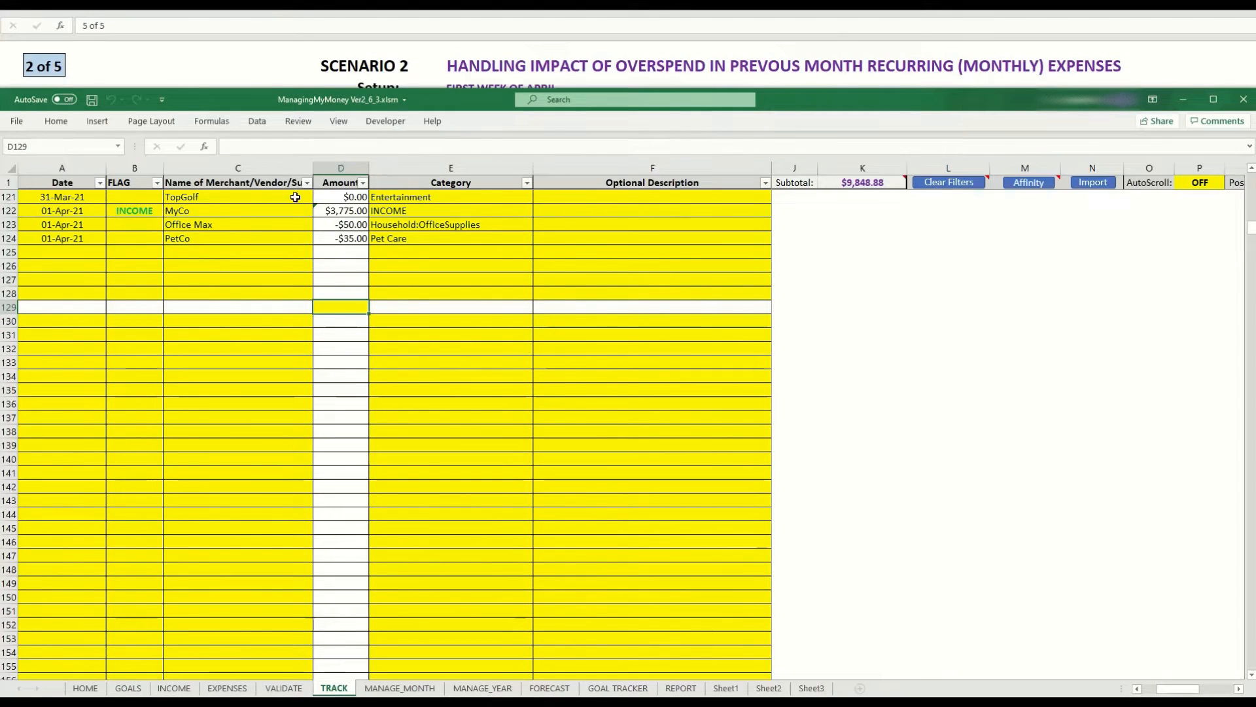
click(335, 197)
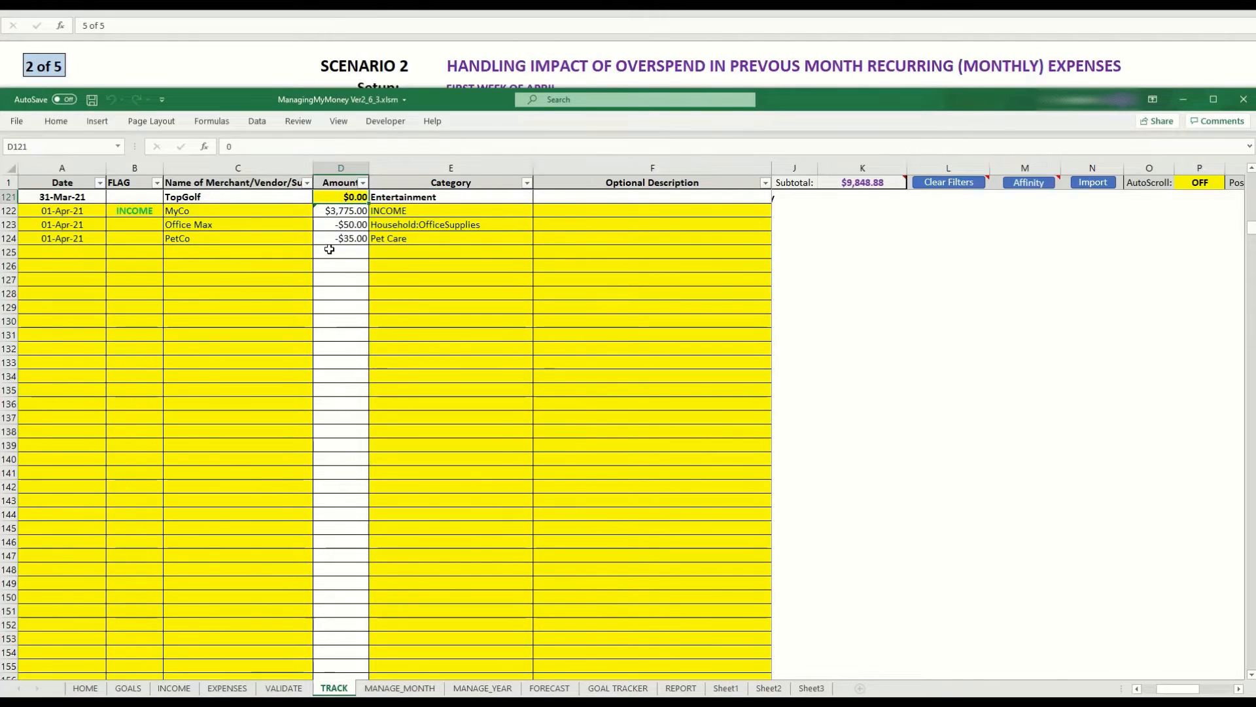
text(100)
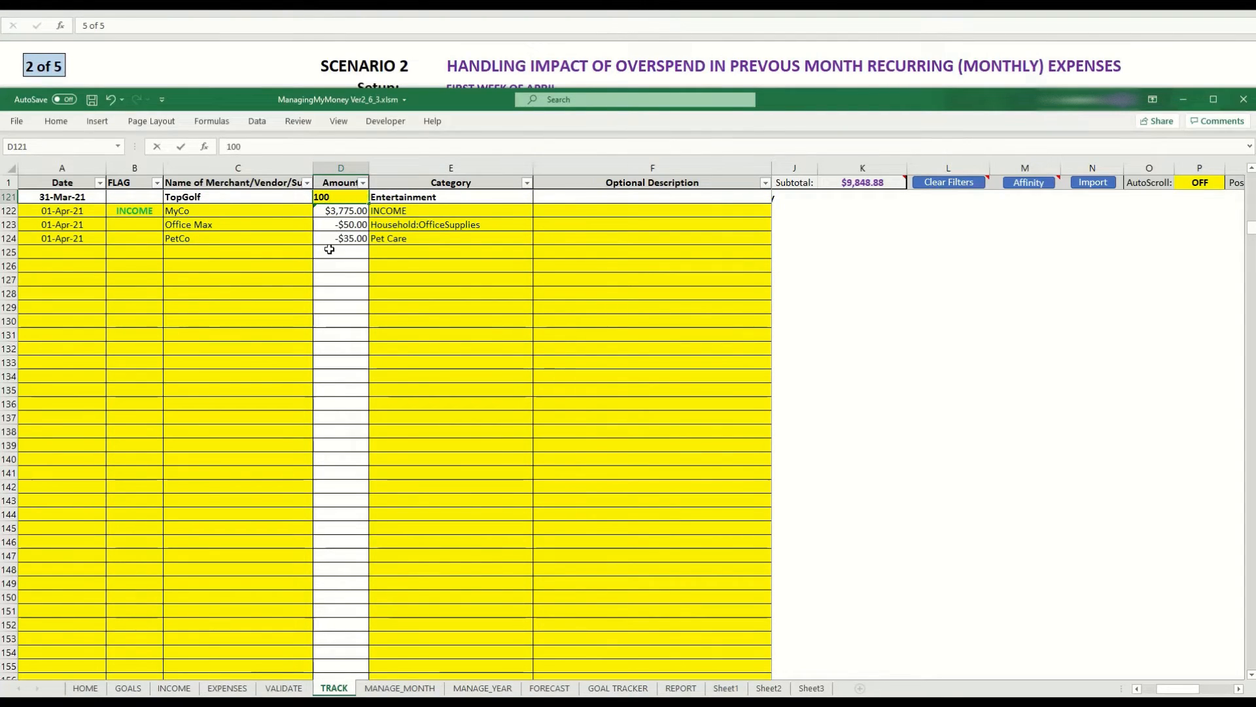
key(Return)
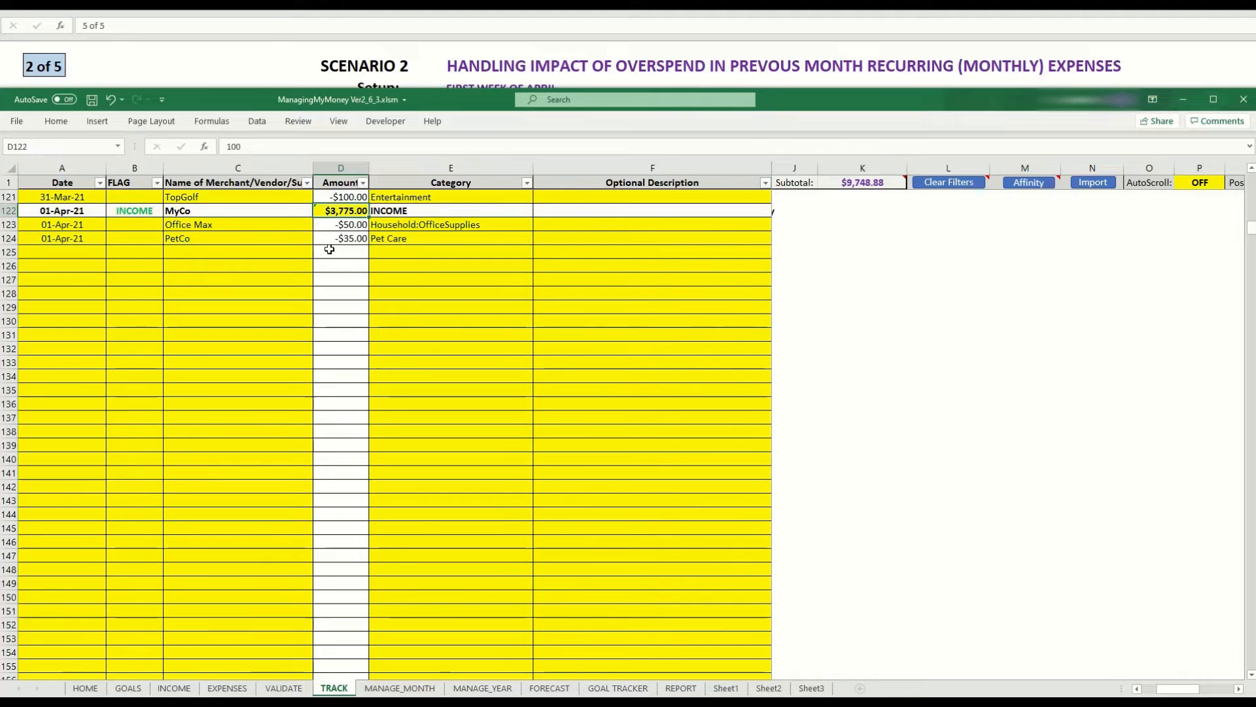
Return to the year plan and refresh it from transactions, confirming the fill-in.
click(482, 688)
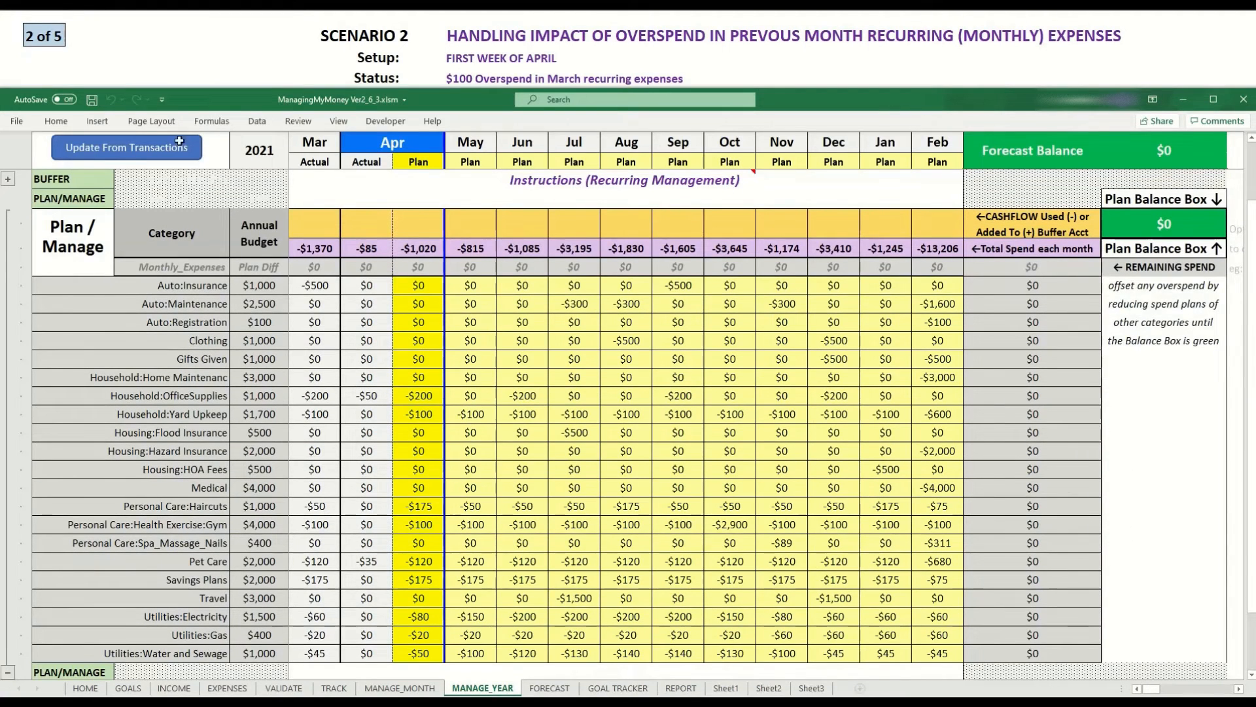
click(134, 148)
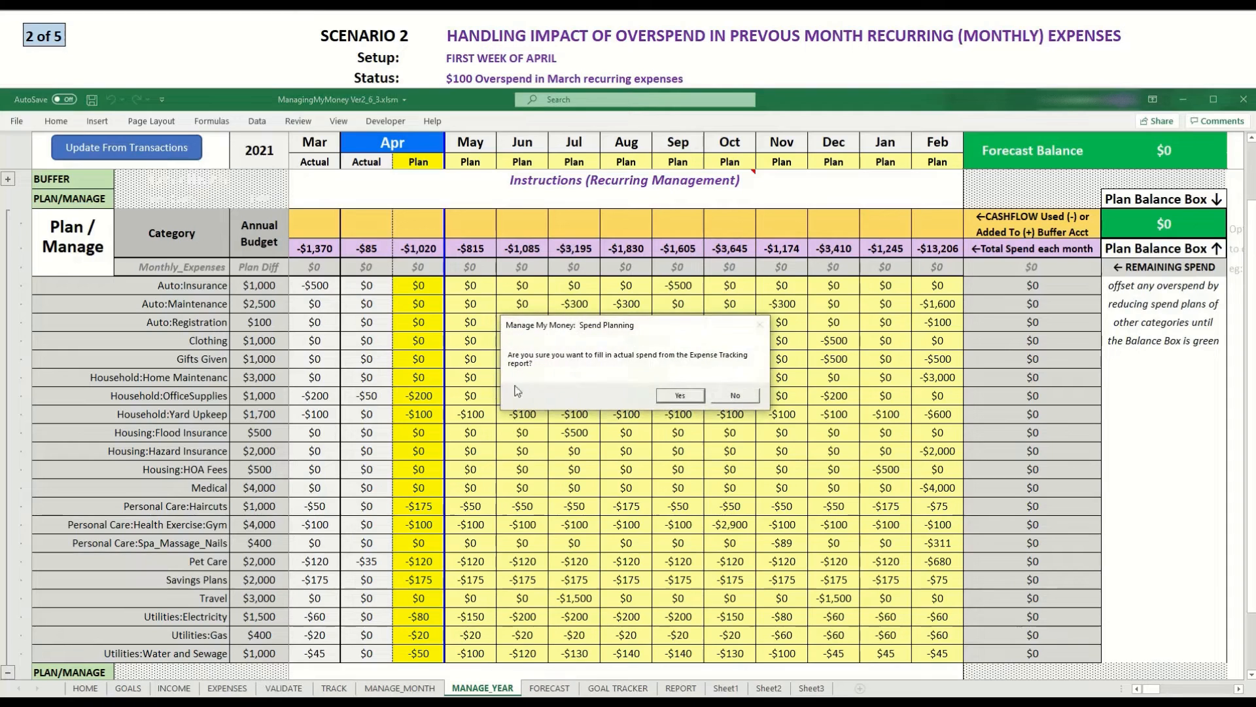
click(680, 395)
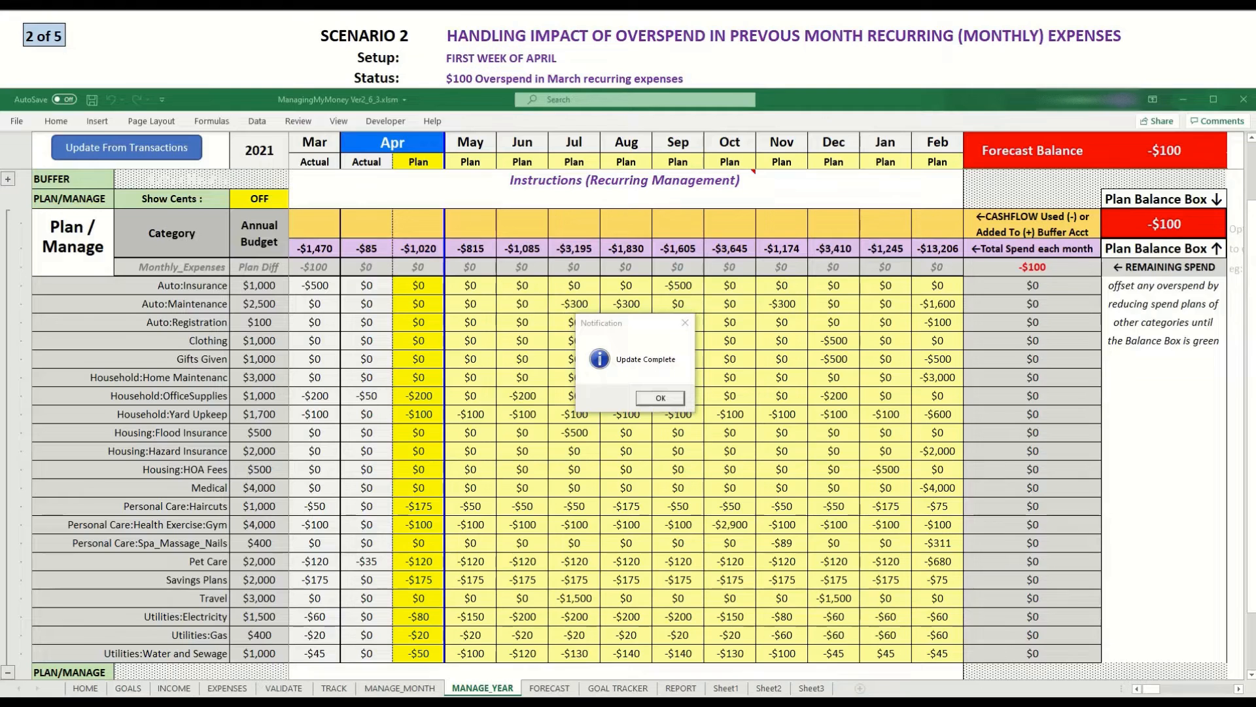
click(660, 397)
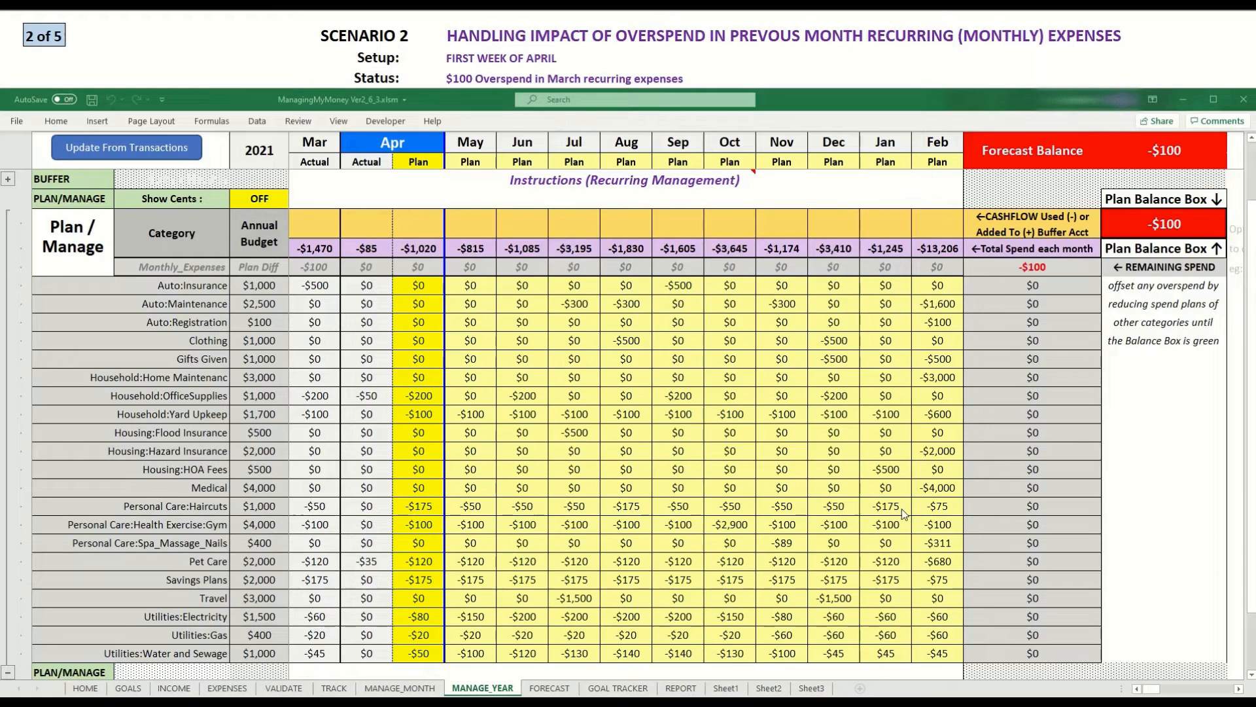
Set the April plan for Personal Care:Haircuts to $75.
key(ctrl+Home)
click(418, 508)
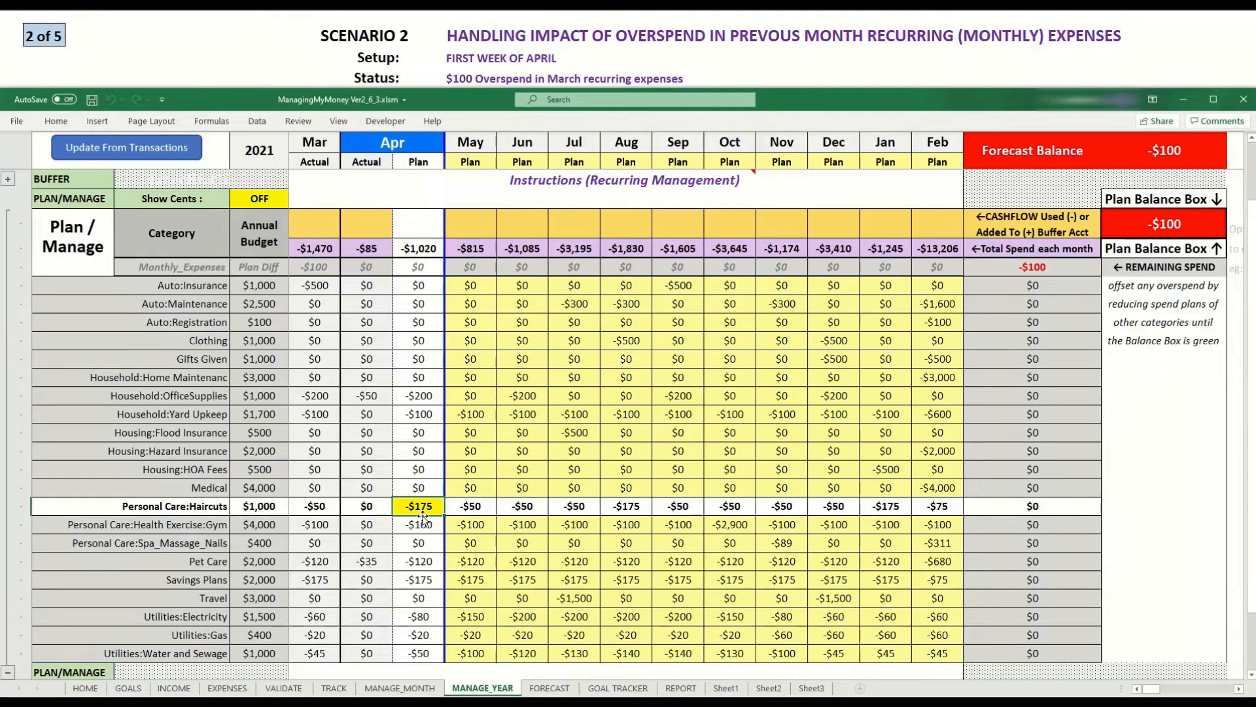
text(50)
key(Return)
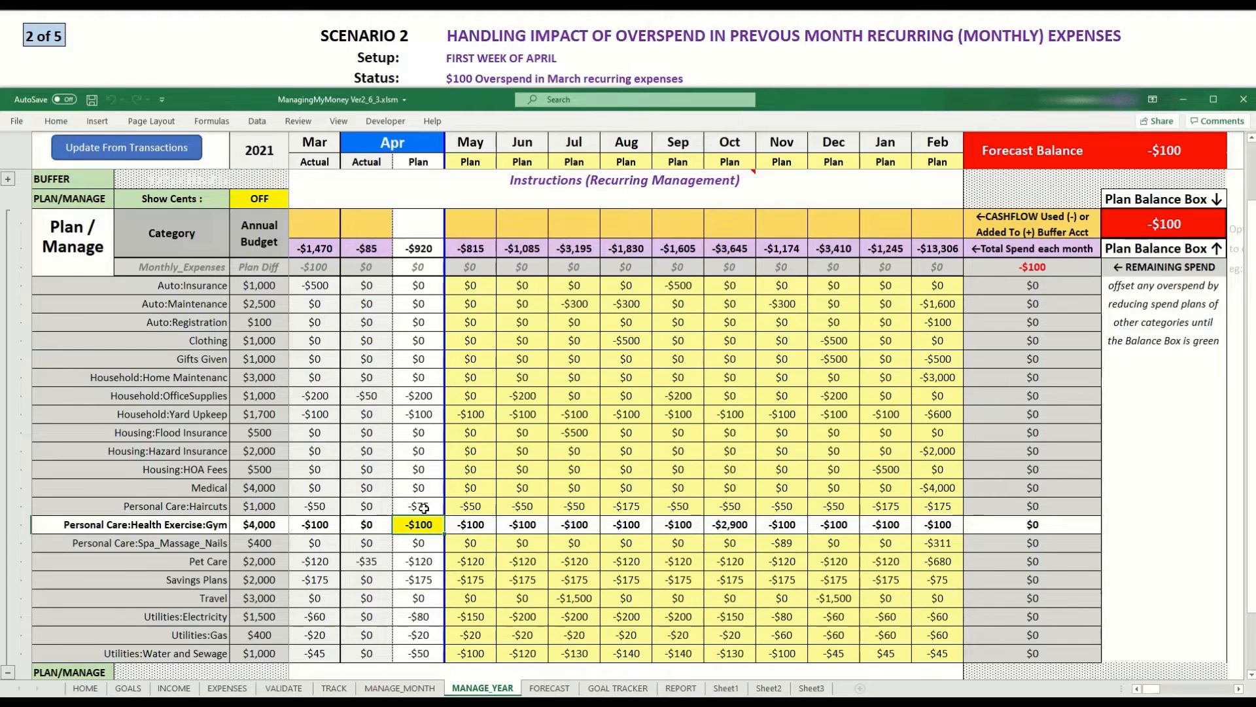
Set the February plan for Personal Care:Haircuts to $75.
click(931, 507)
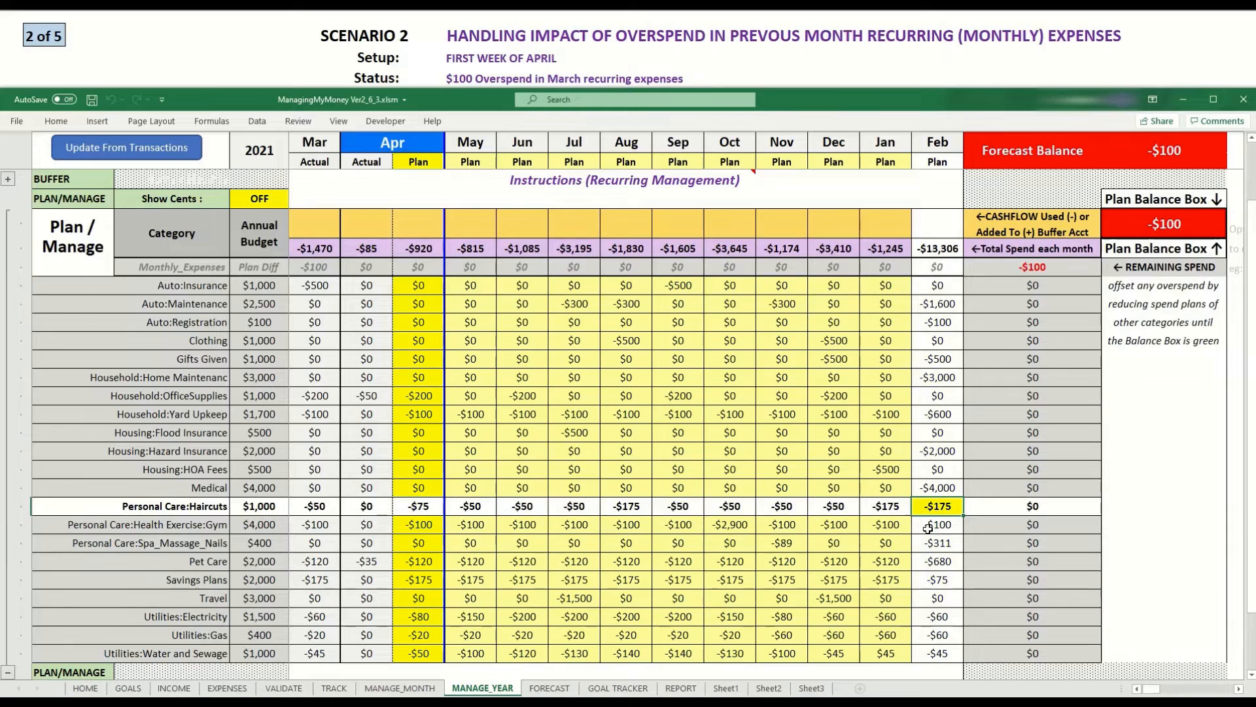
text(75)
key(Return)
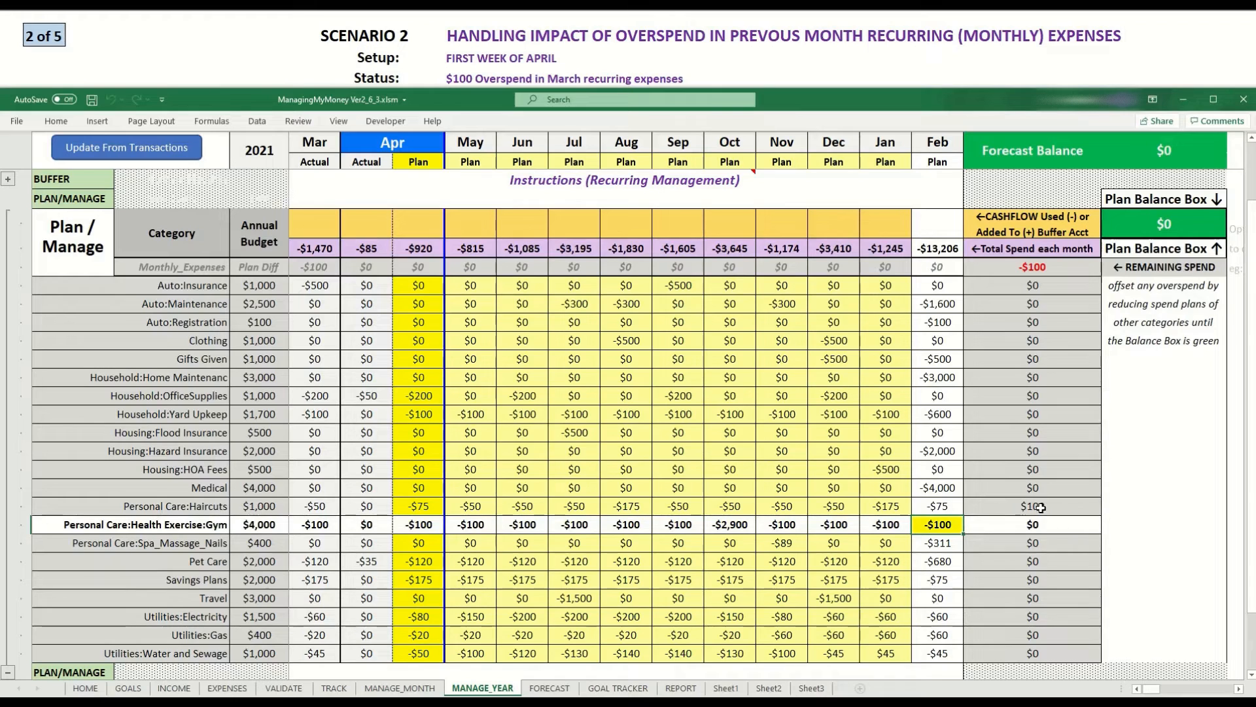
Examine the Haircuts remaining spend and the monthly total spend figures.
click(1040, 507)
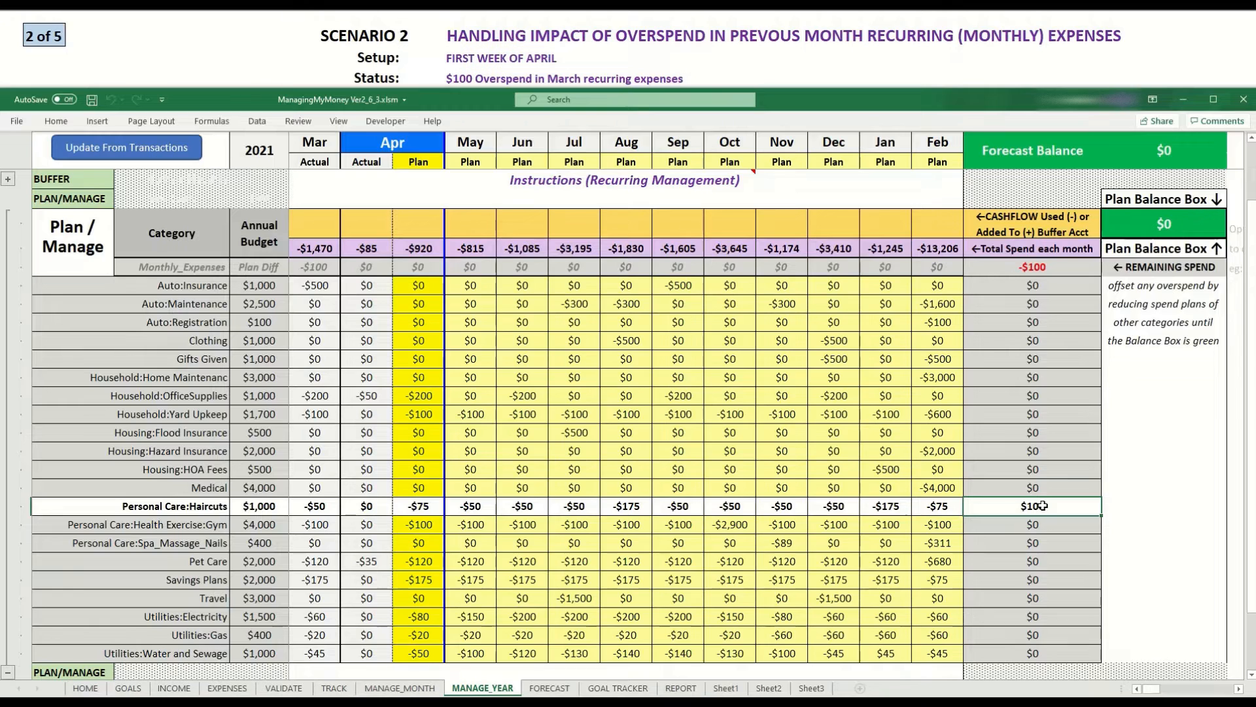
click(1025, 265)
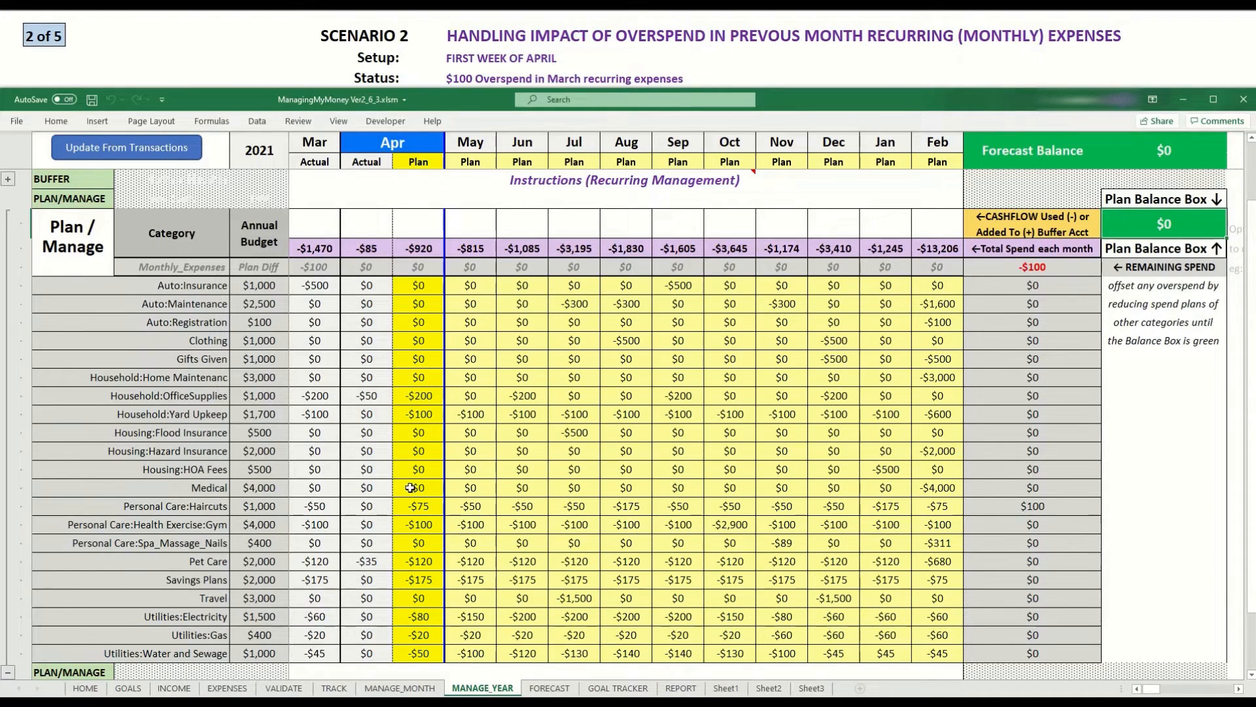
scroll(411, 481, down, 1)
scroll(410, 487, up, 1)
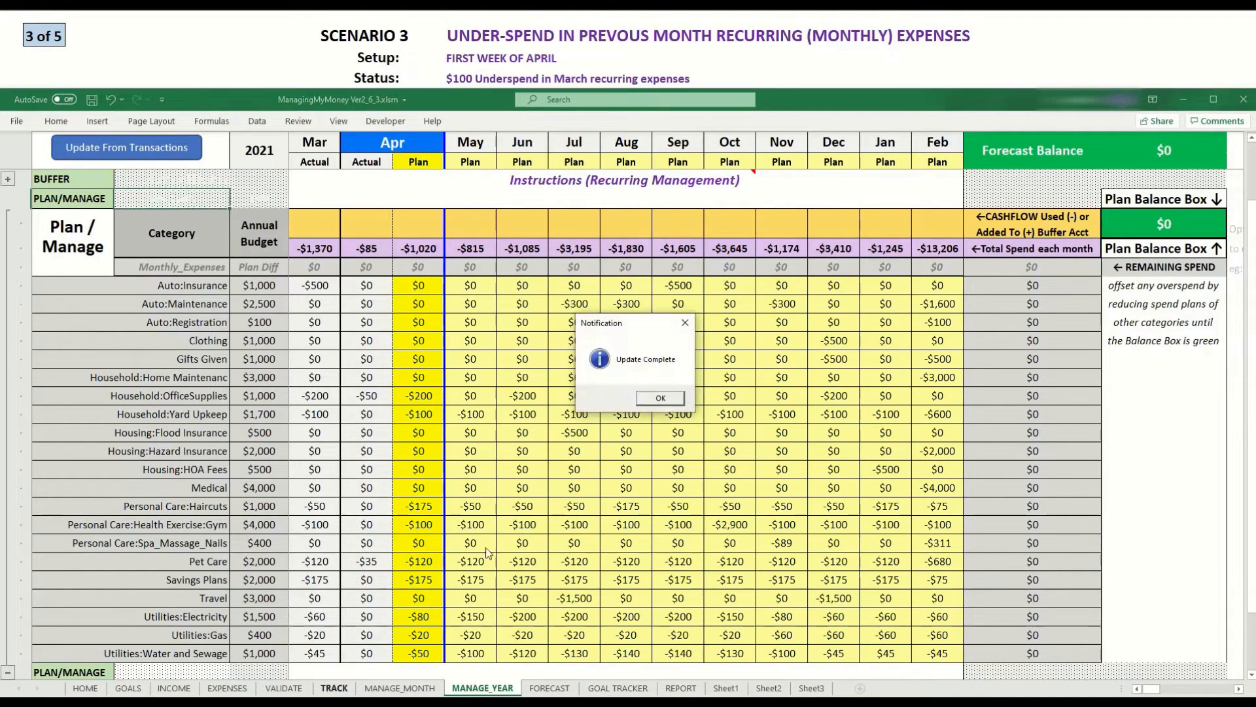
Flag the TopGolf transaction as CREDIT and set its amount to 100 in the tracking sheet.
click(655, 400)
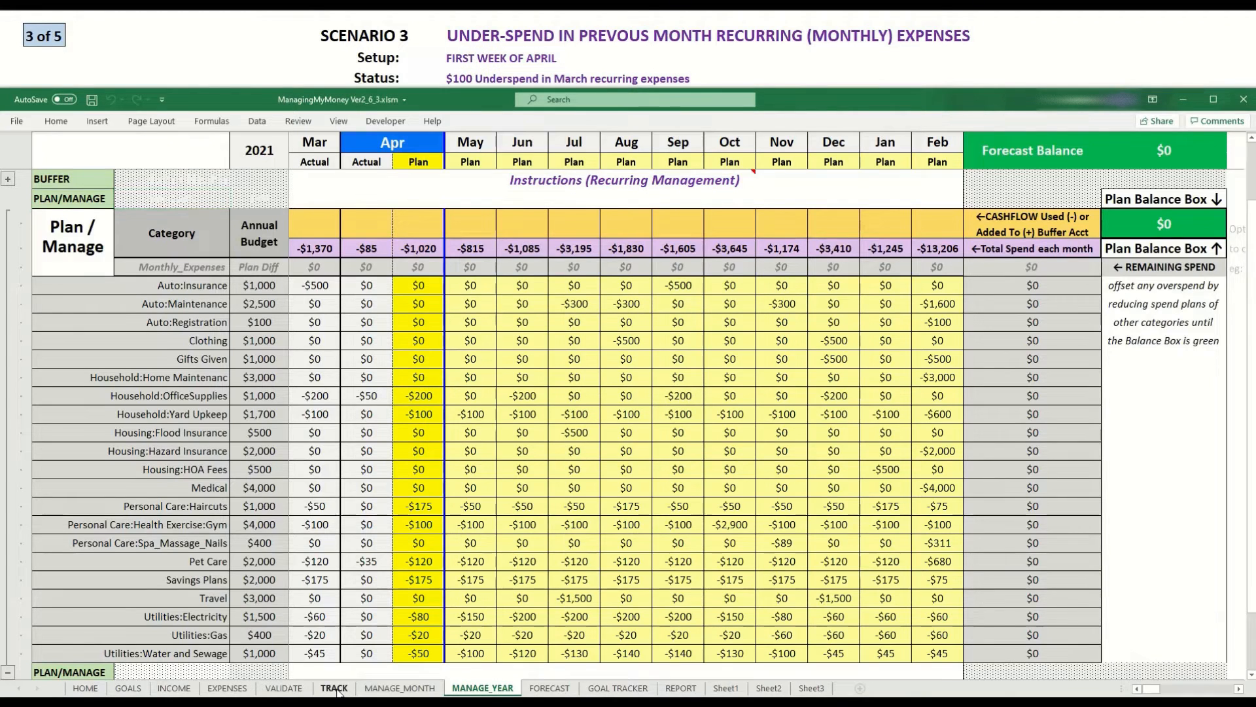
click(333, 687)
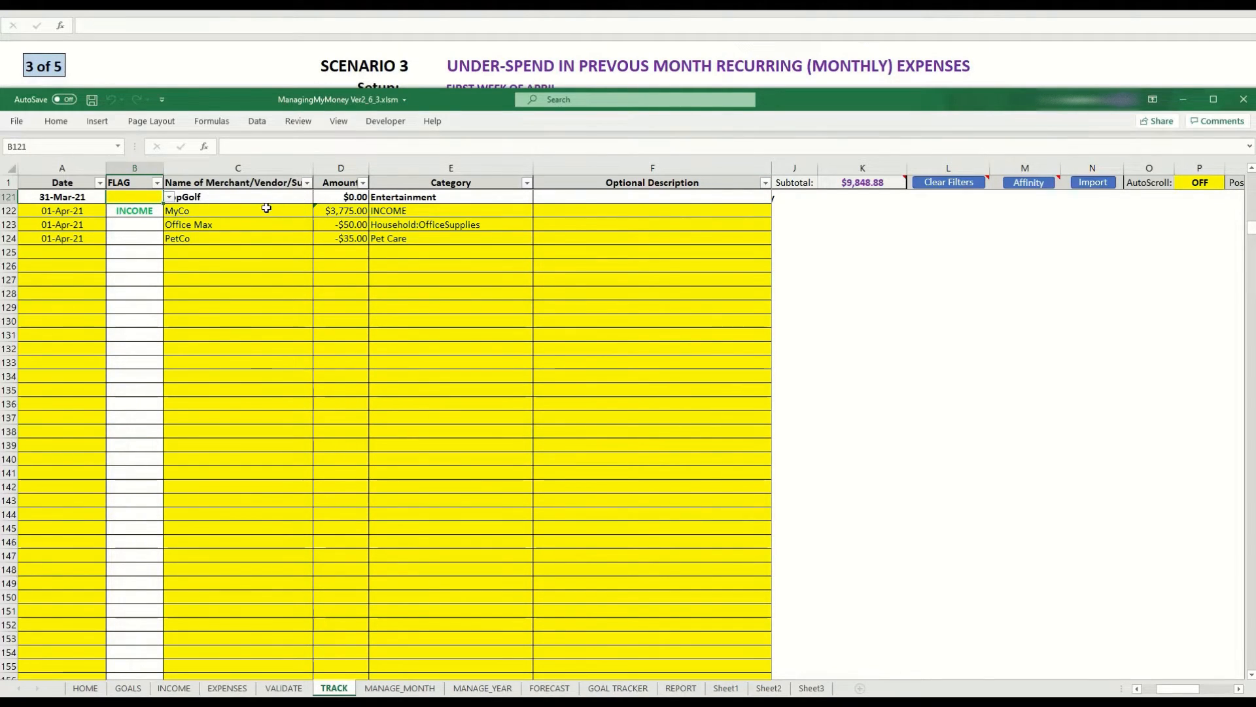
click(169, 197)
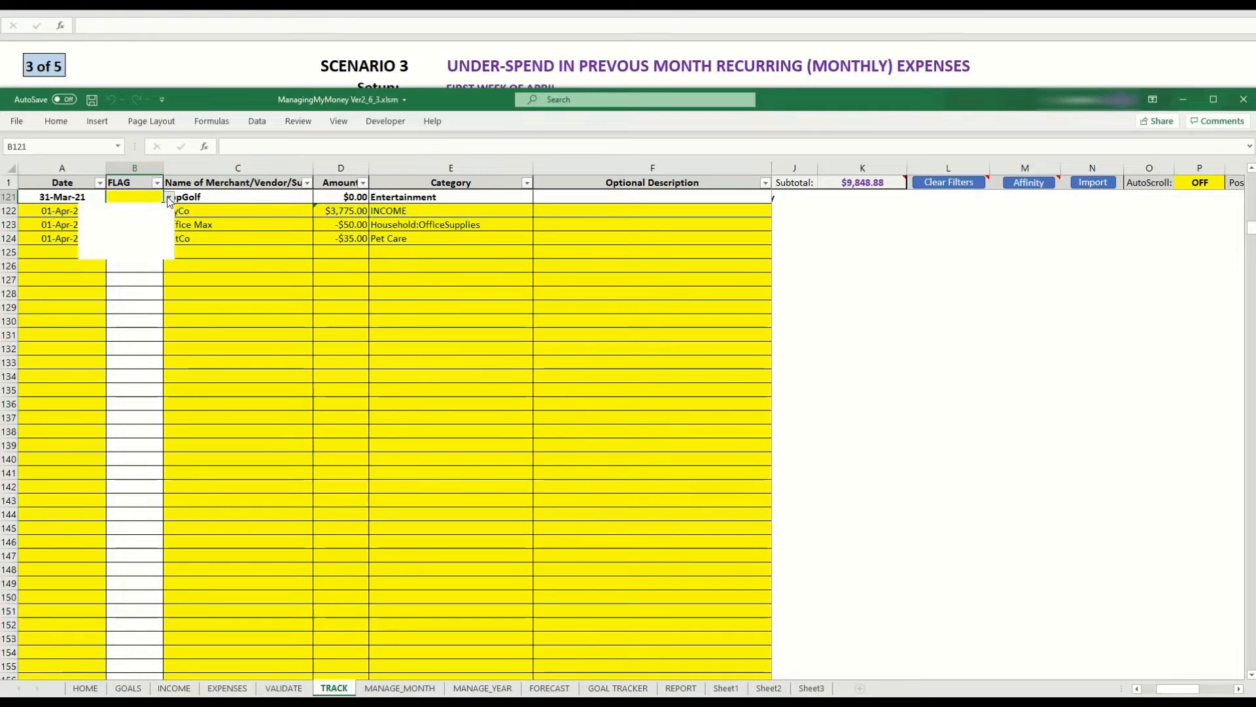
click(119, 209)
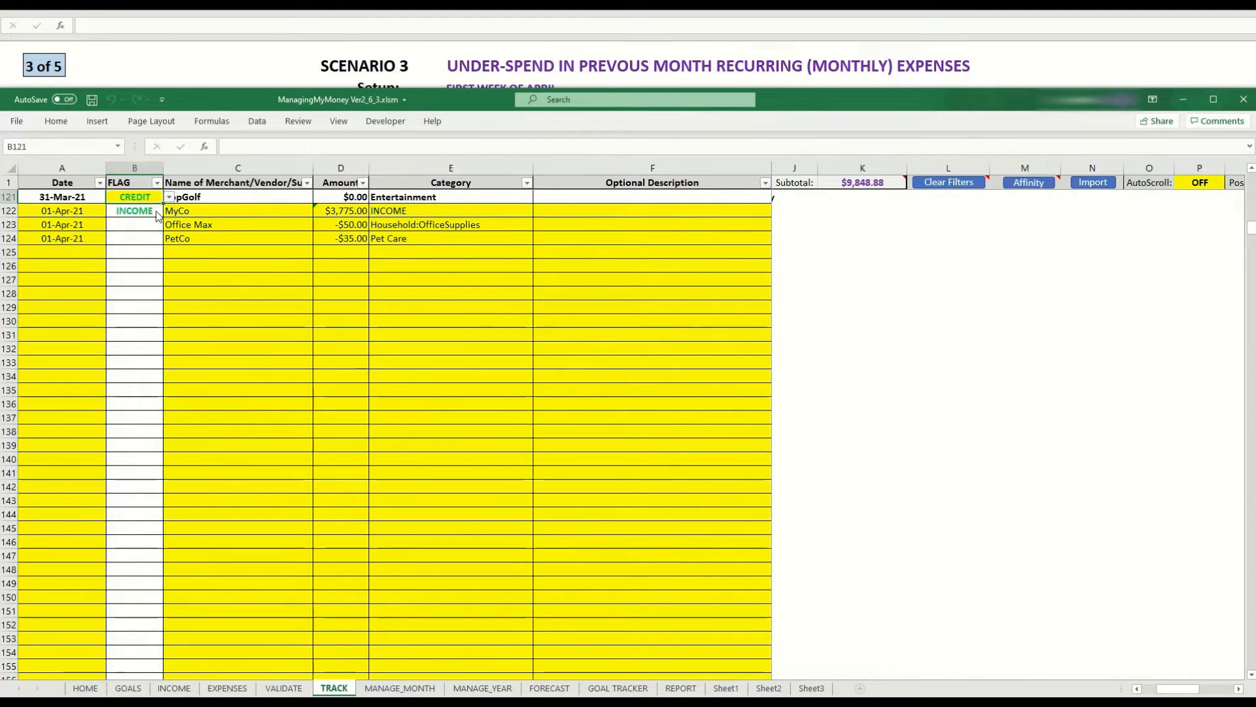
click(348, 197)
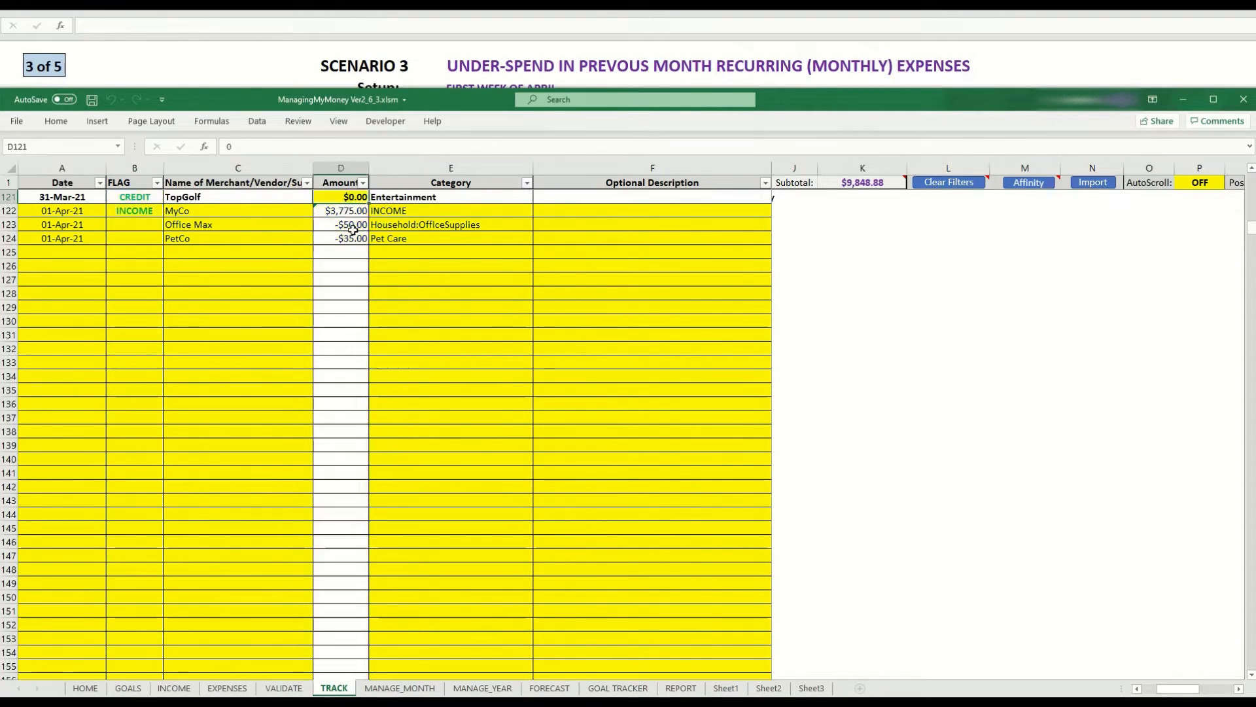
text(100)
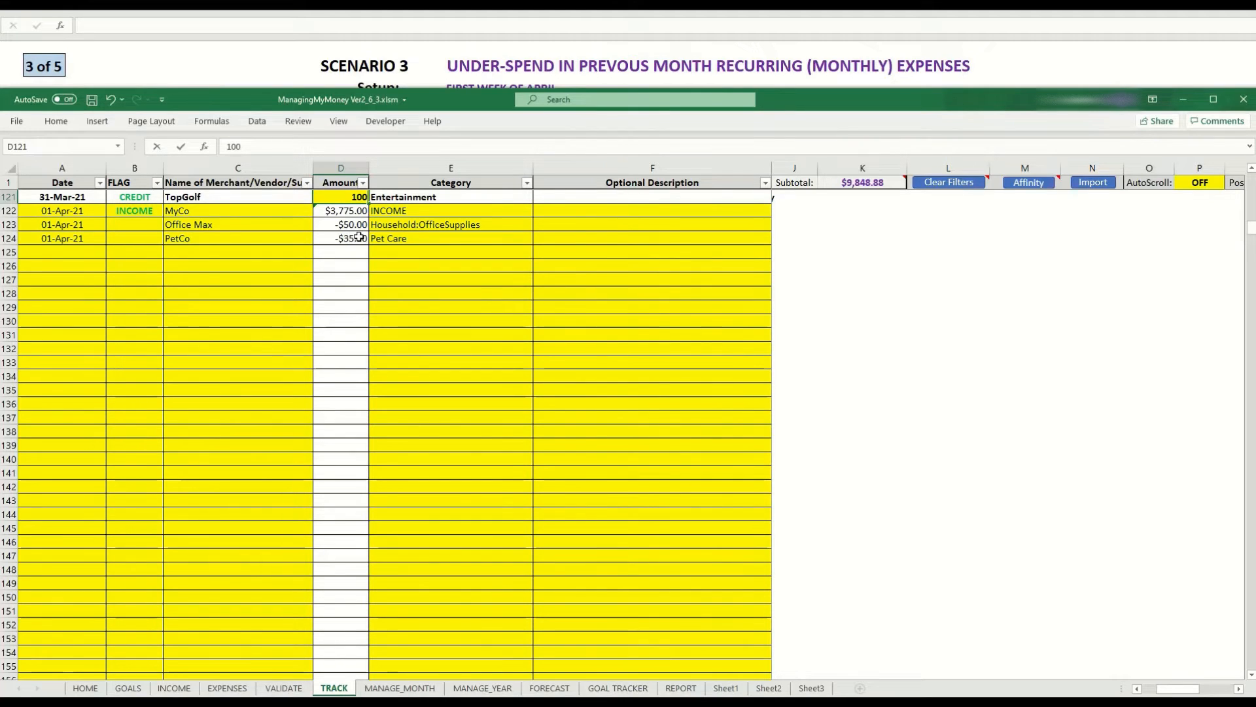
key(Return)
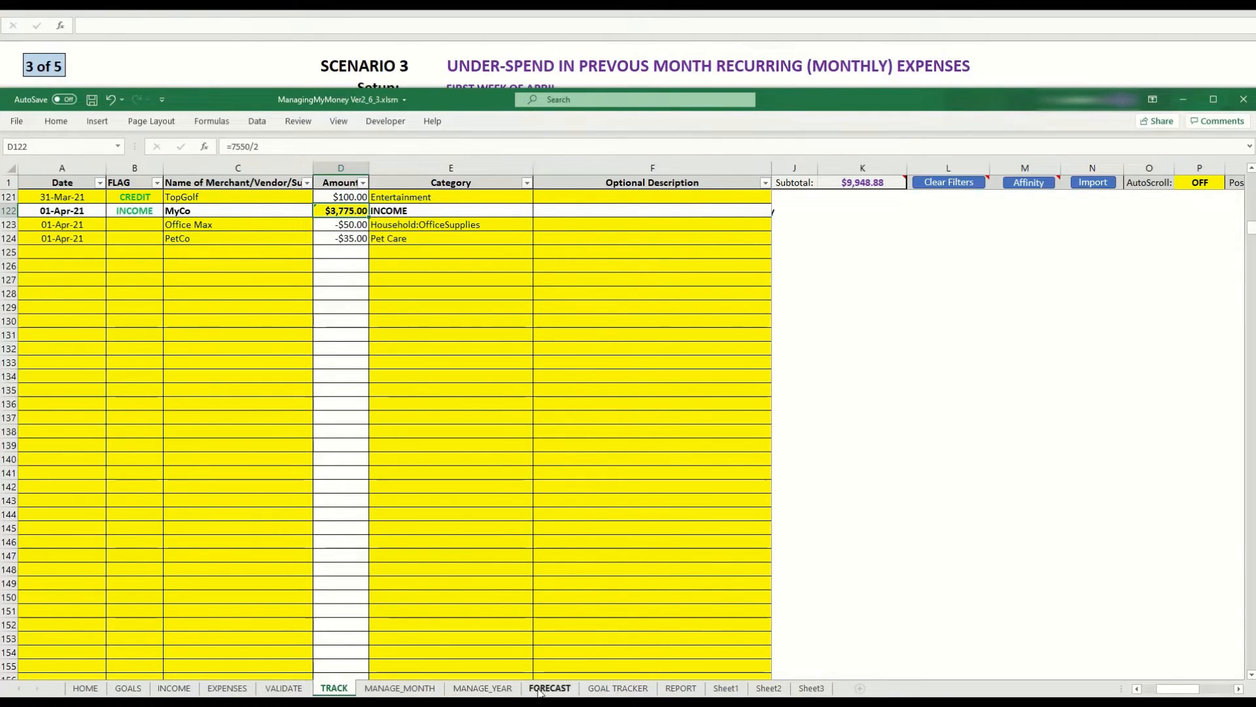
Update the year plan from transactions again, confirming the fill-in of actual spend.
click(482, 687)
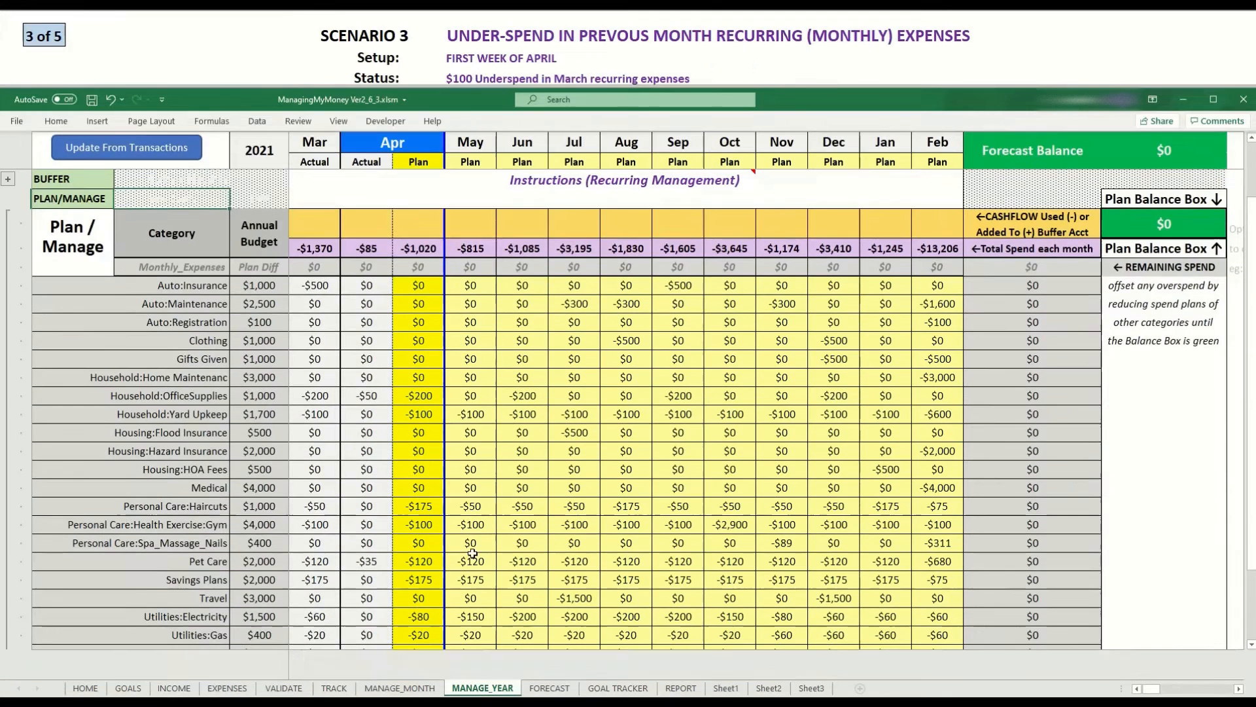
click(137, 150)
click(671, 393)
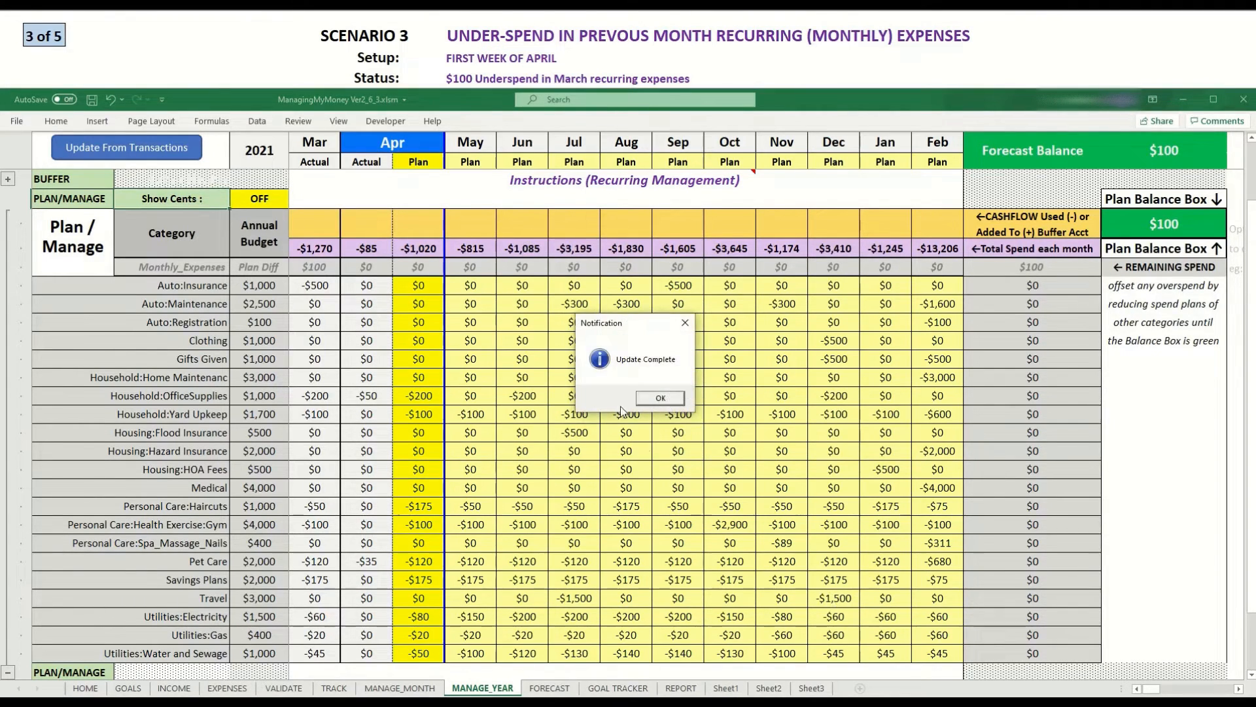
click(659, 398)
Set the December Travel plan to $1,600.
click(831, 596)
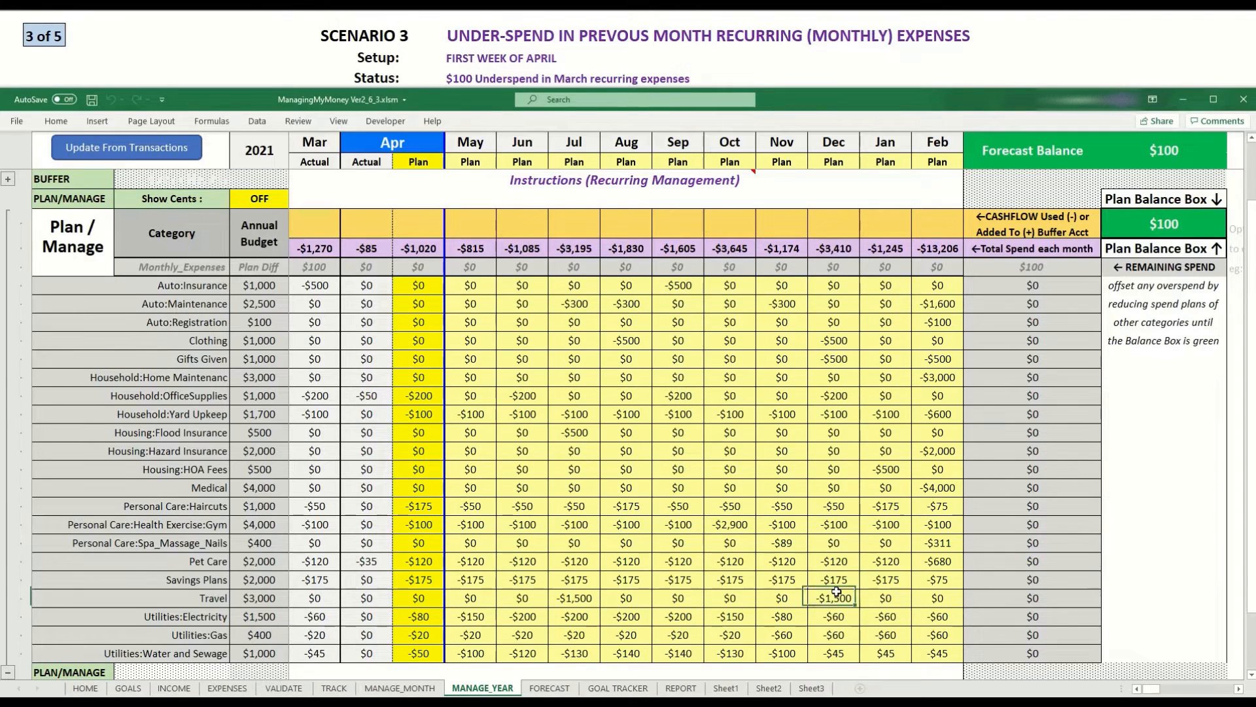
double_click(832, 597)
key(BackSpace)
key(BackSpace)
key(BackSpace)
key(BackSpace)
key(BackSpace)
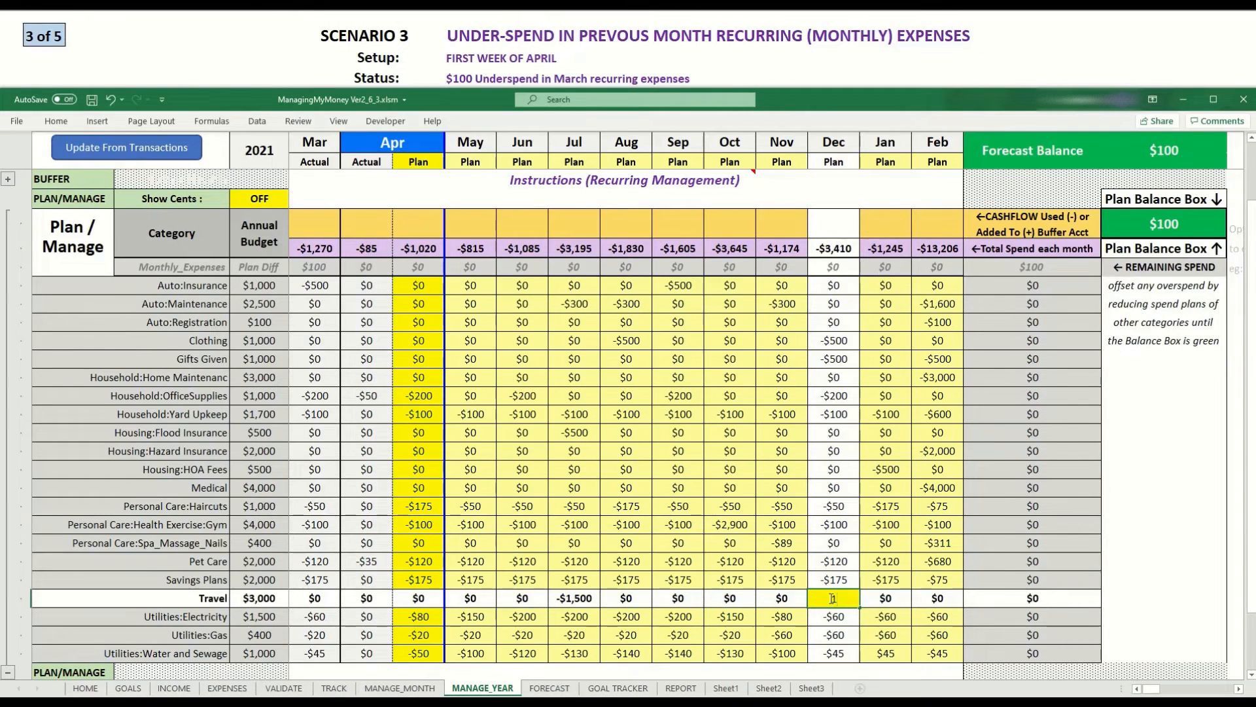
text(1600)
key(Return)
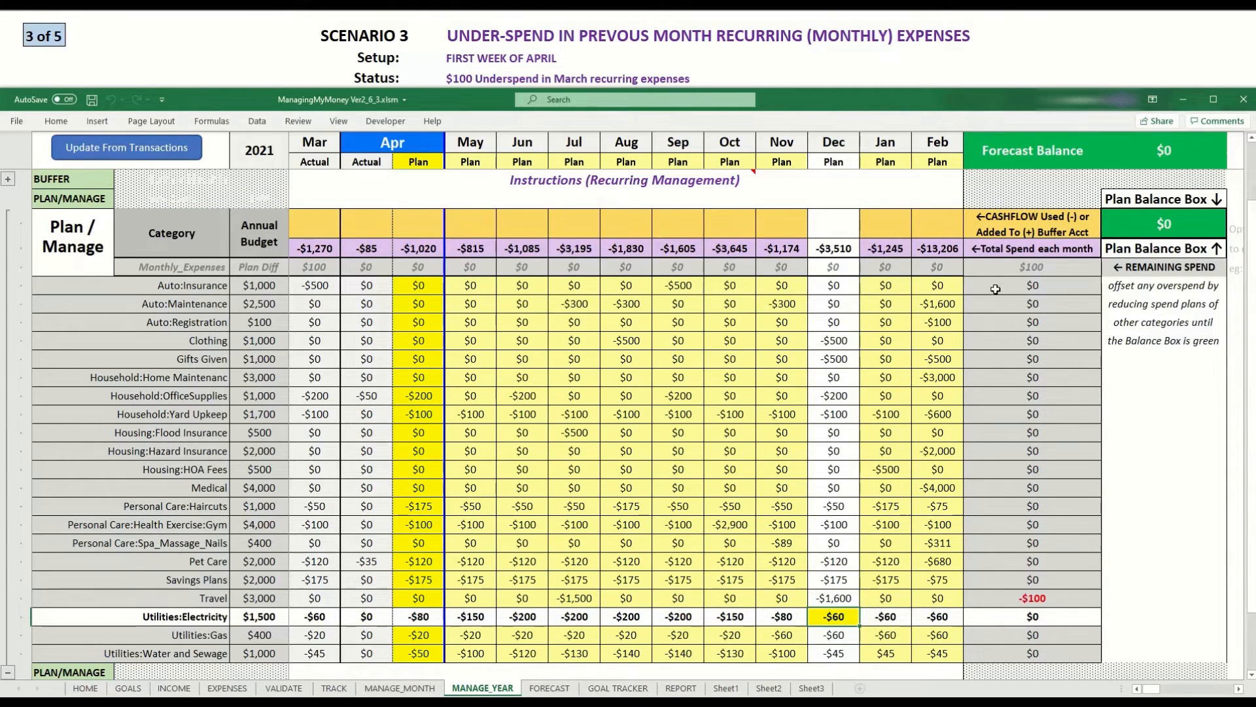
Examine the total spend, Travel remaining spend and the Plan Balance Box.
click(1000, 266)
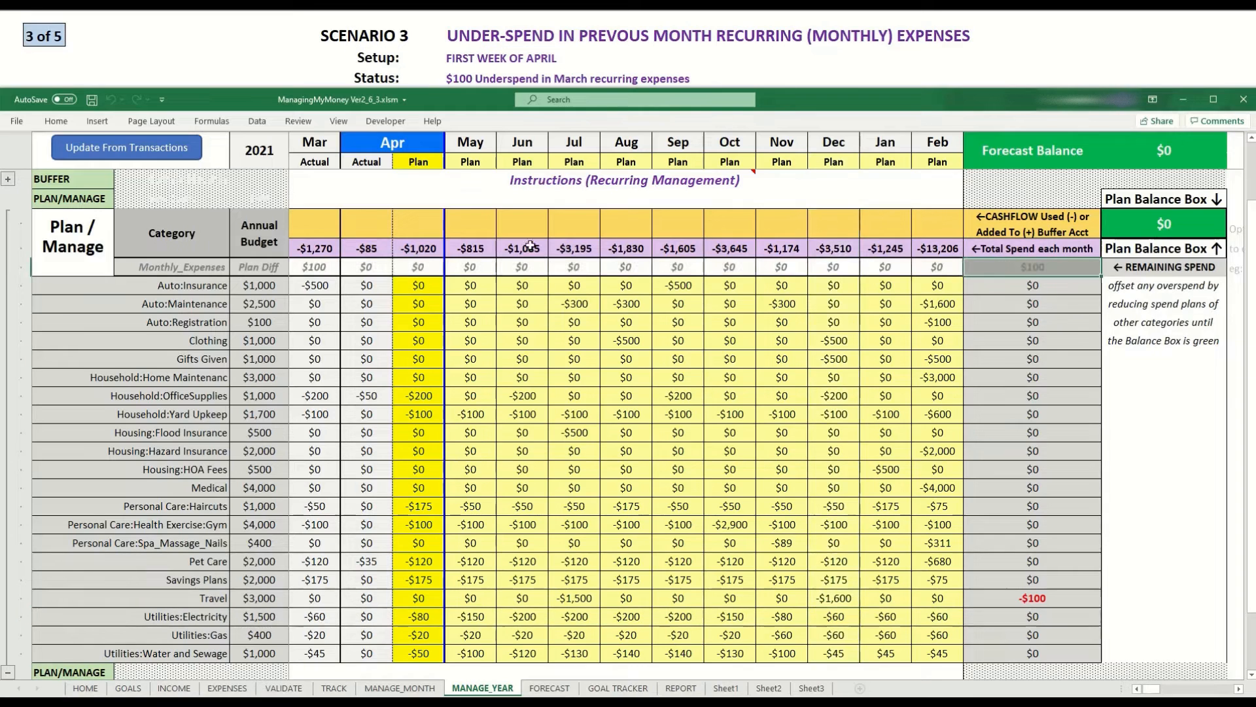
click(1023, 598)
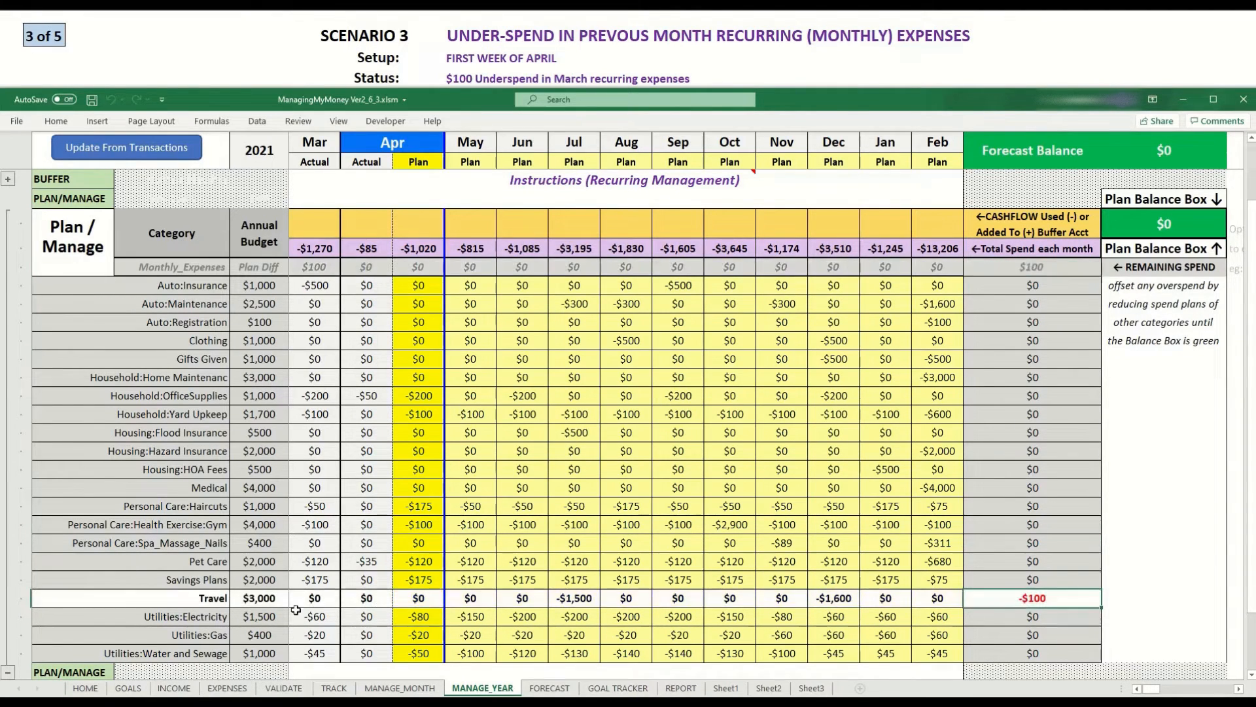
click(1159, 225)
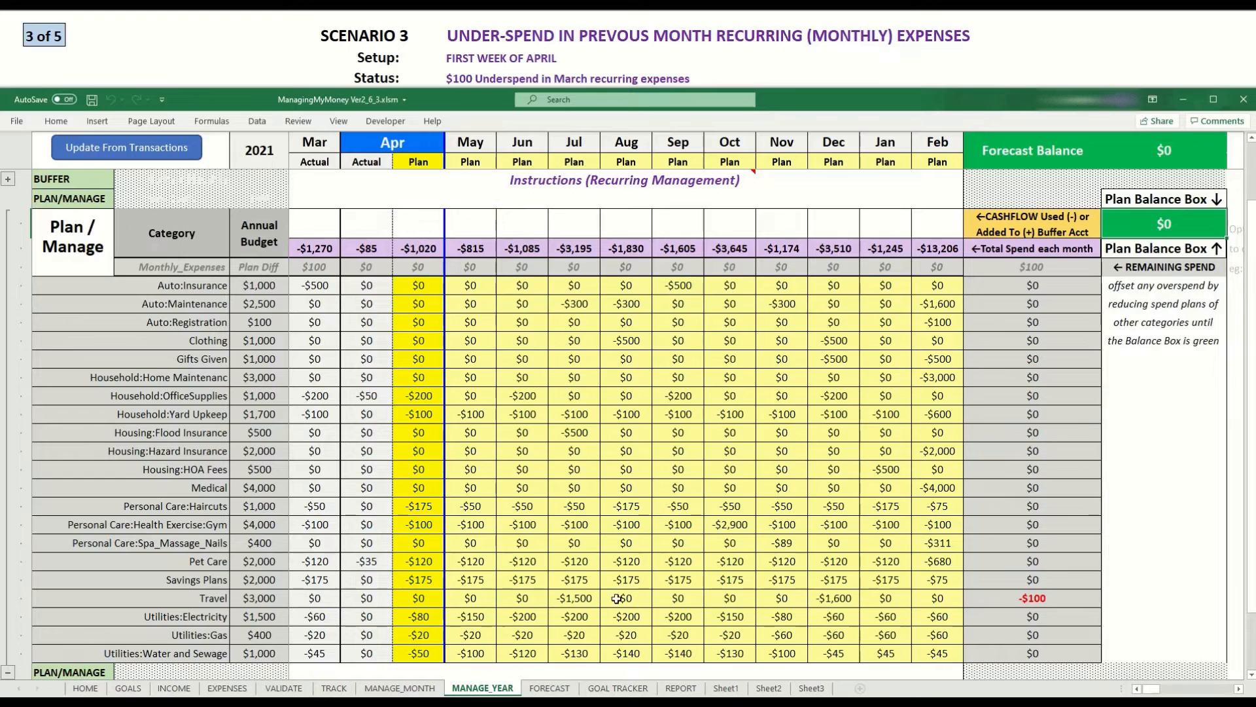
Set the December Travel plan to $1,500.
click(840, 600)
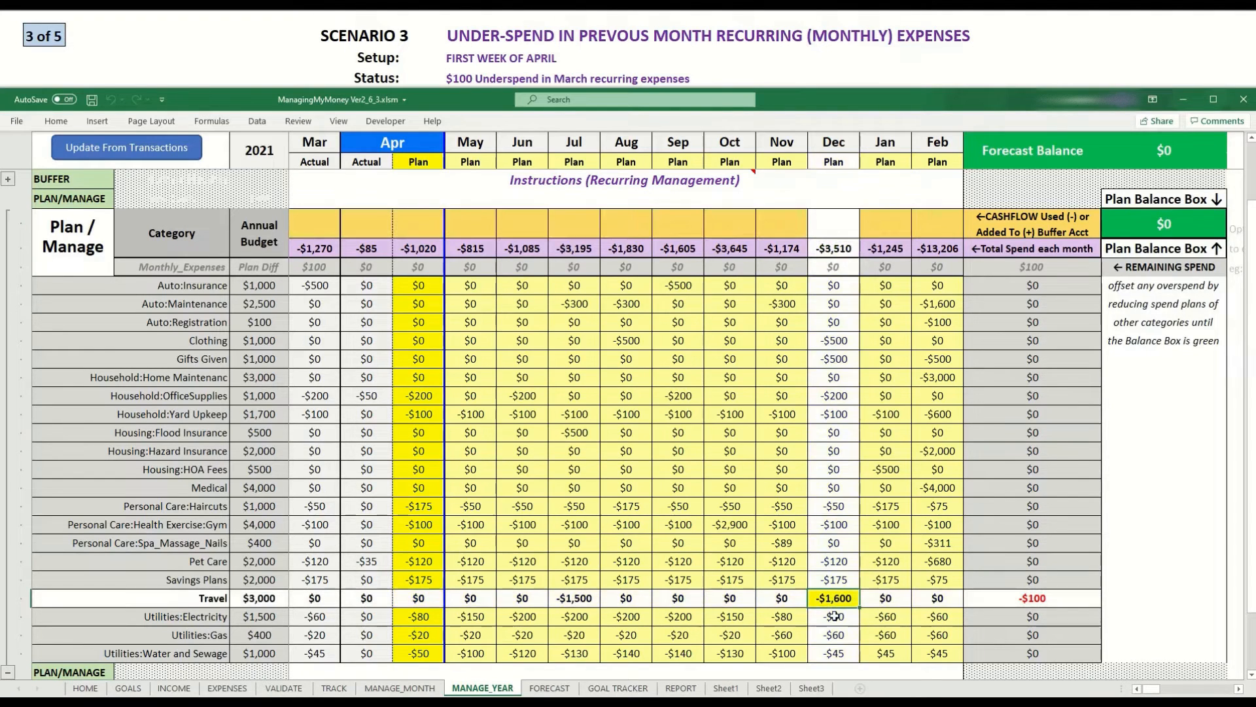
text(1500)
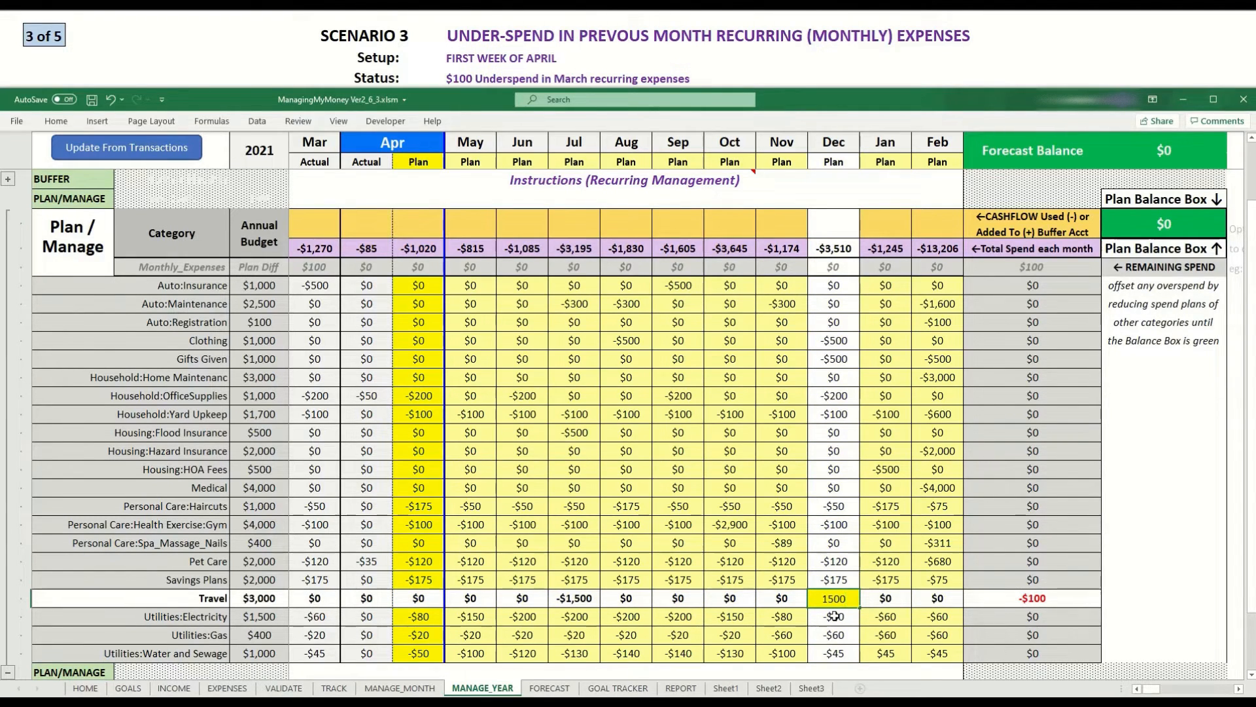
key(Return)
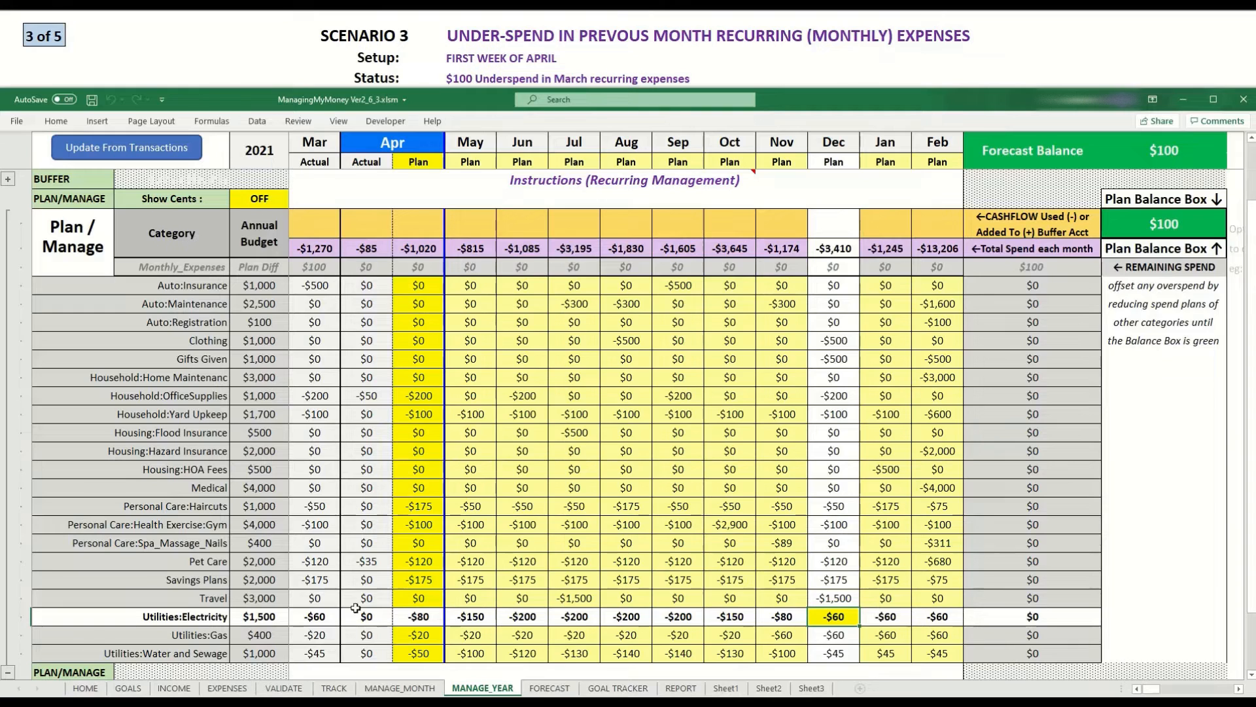
Review the current month spend plan and the monthly cashflow forecast sheets, then return to the year plan.
click(393, 690)
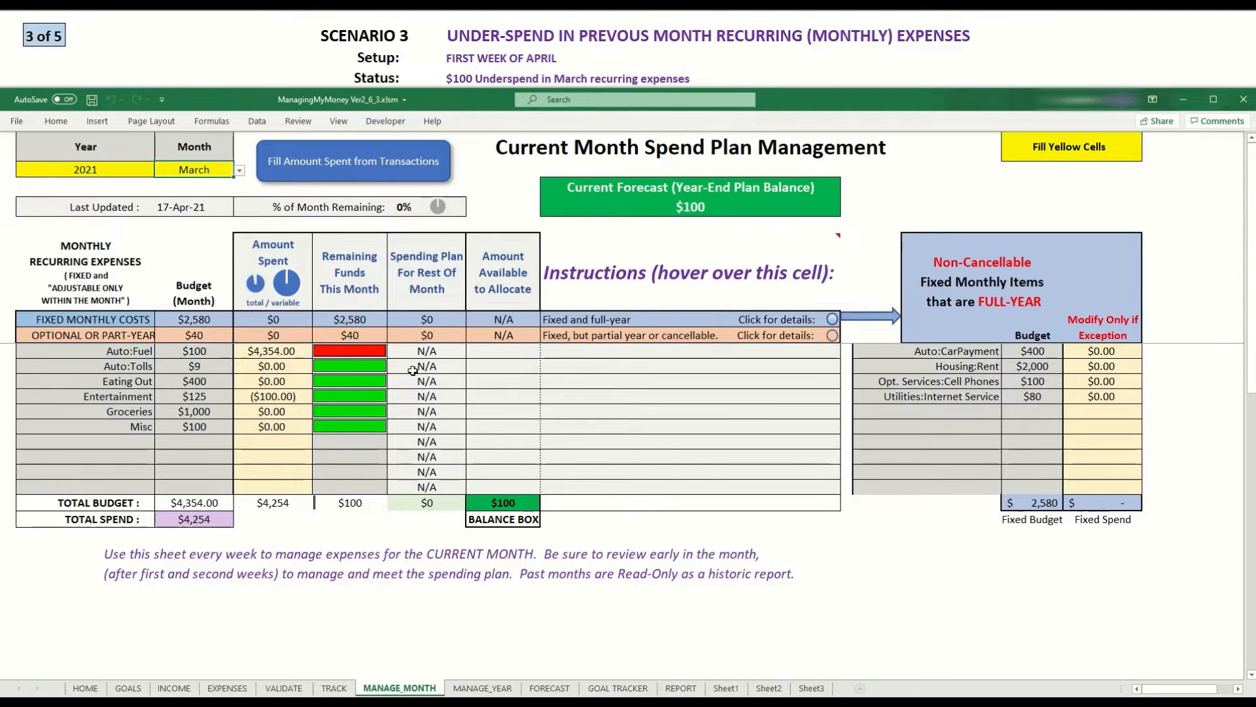
click(550, 688)
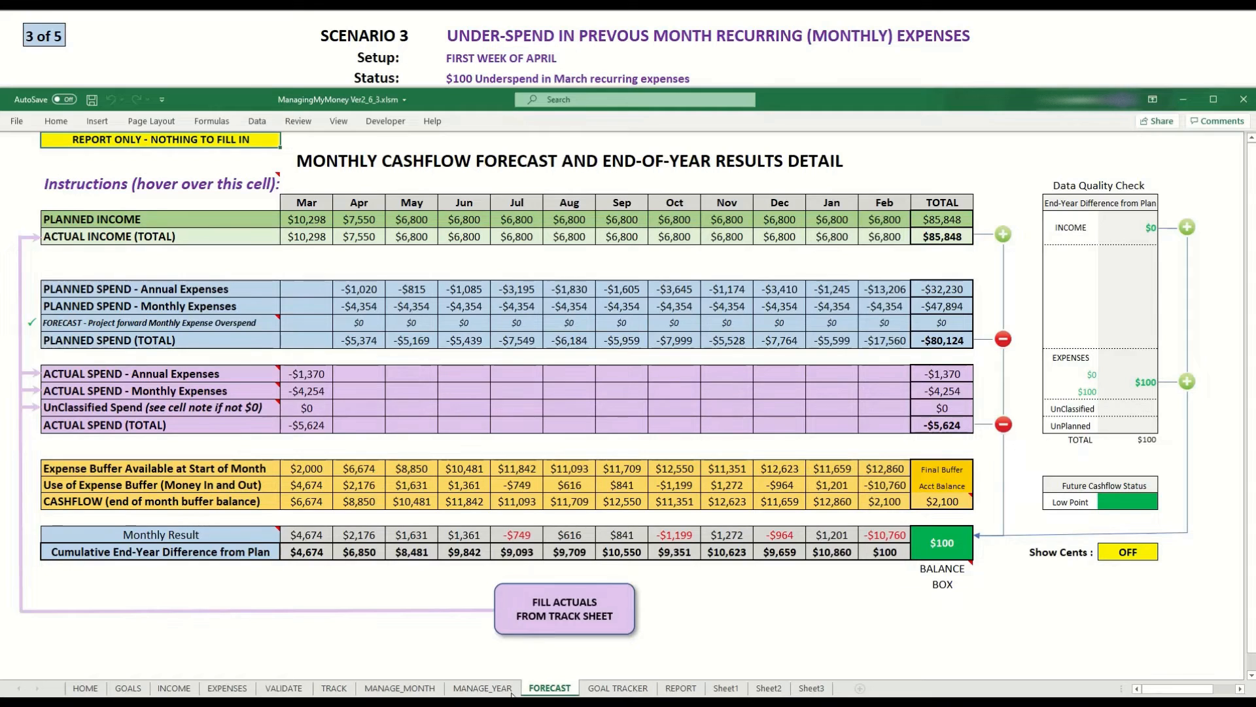
click(508, 690)
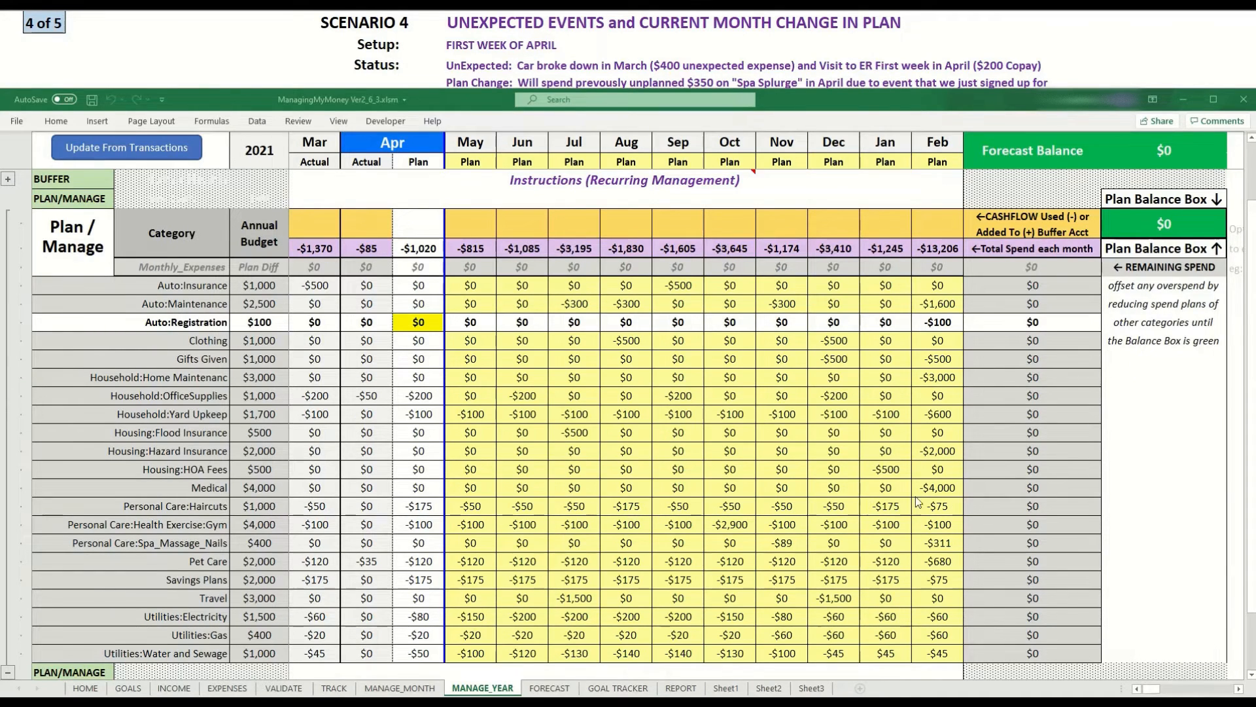
Enter amounts of 400 for the MyCarCare transaction and 200 for the MyDoctor transaction in the tracking sheet.
click(334, 688)
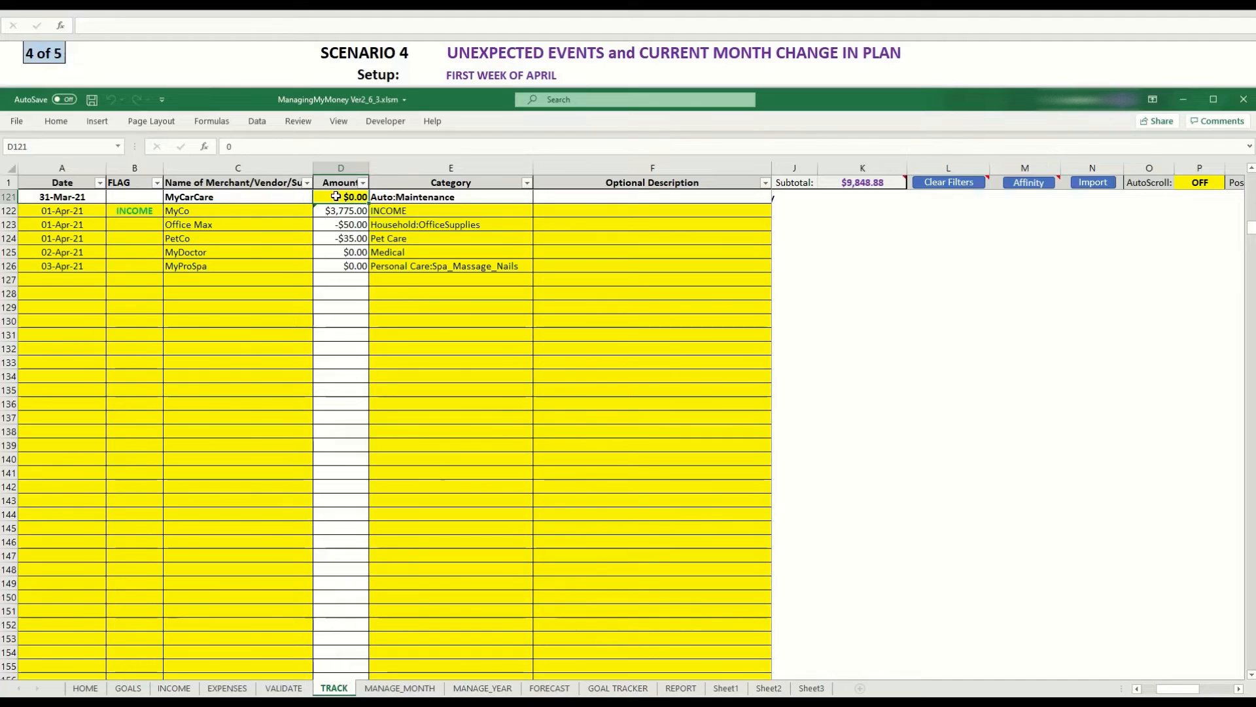
text(400)
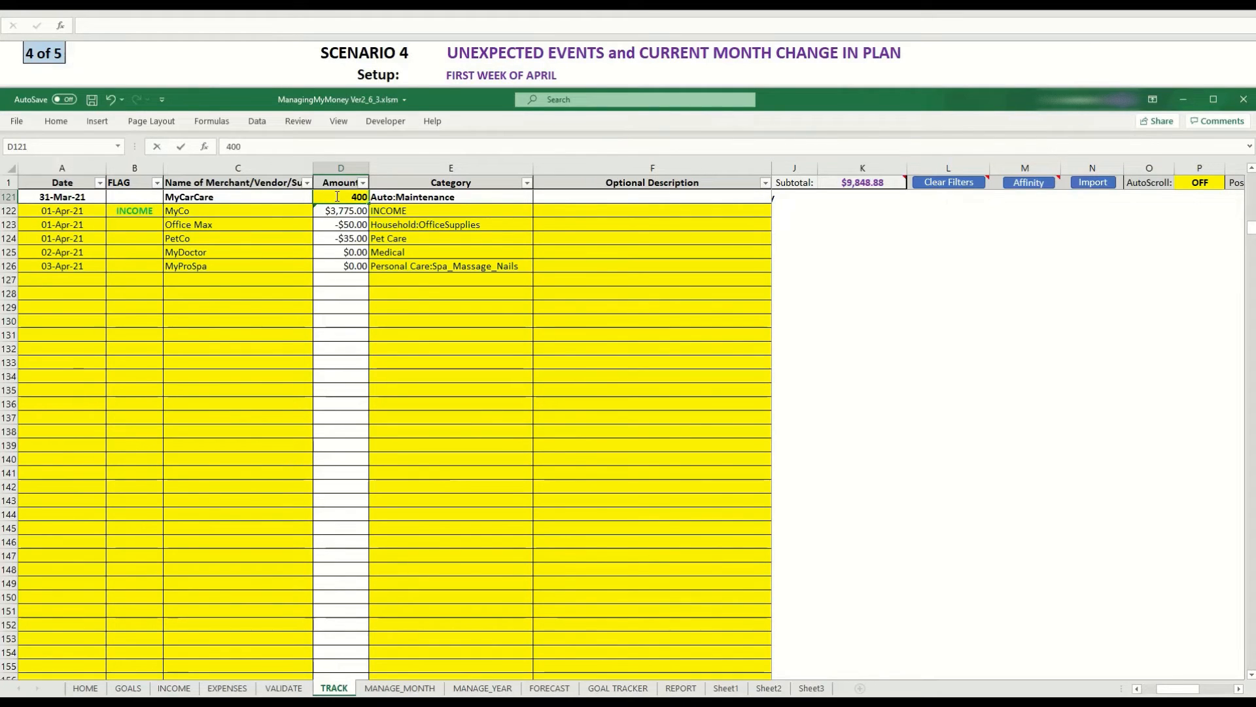
key(Return)
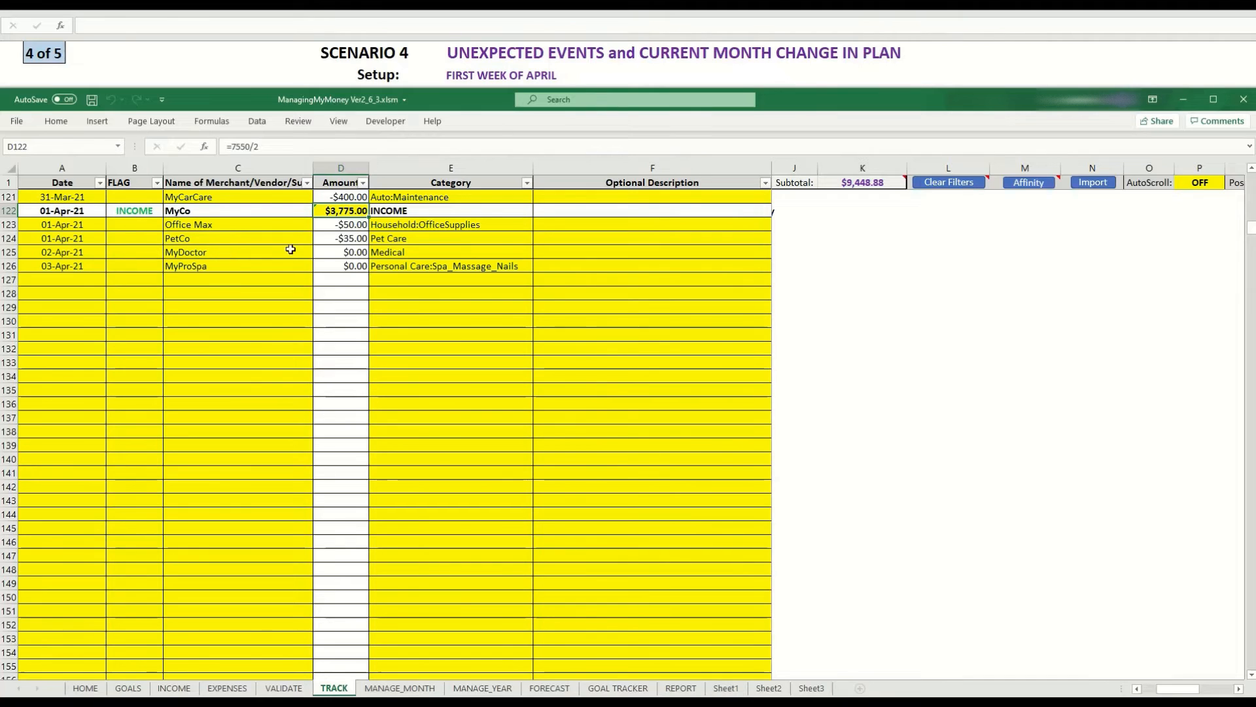
click(326, 253)
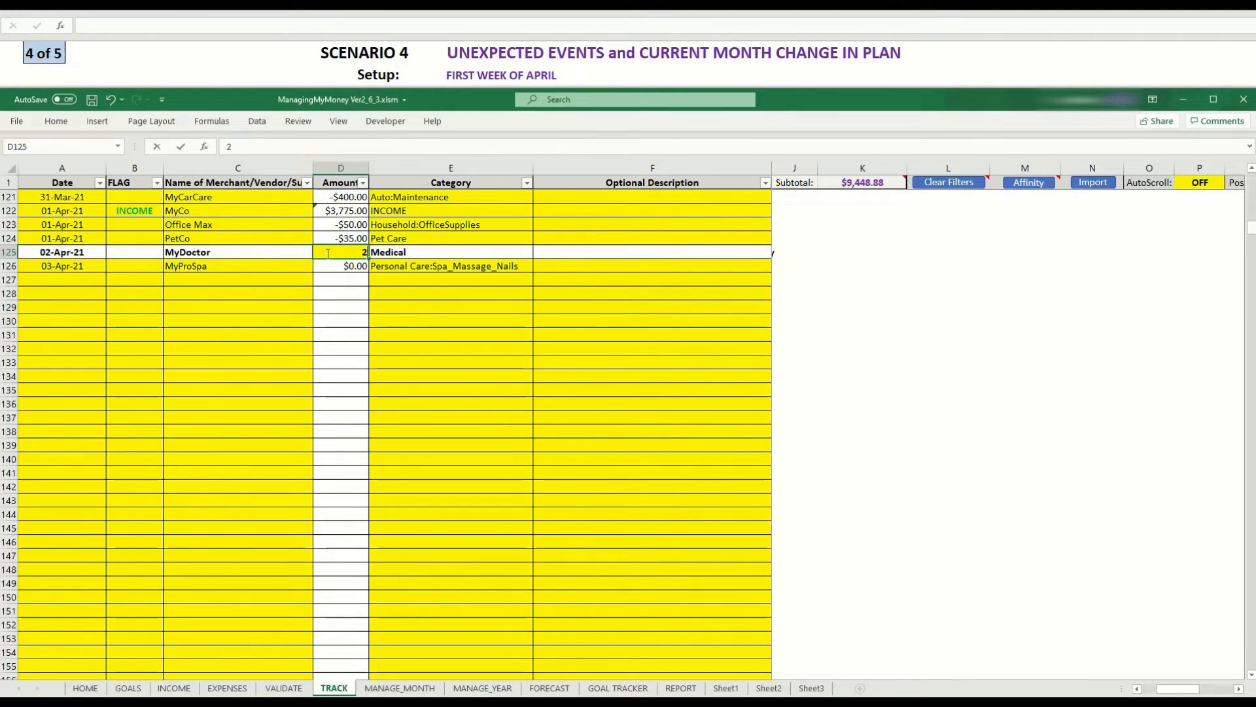
text(200)
key(Return)
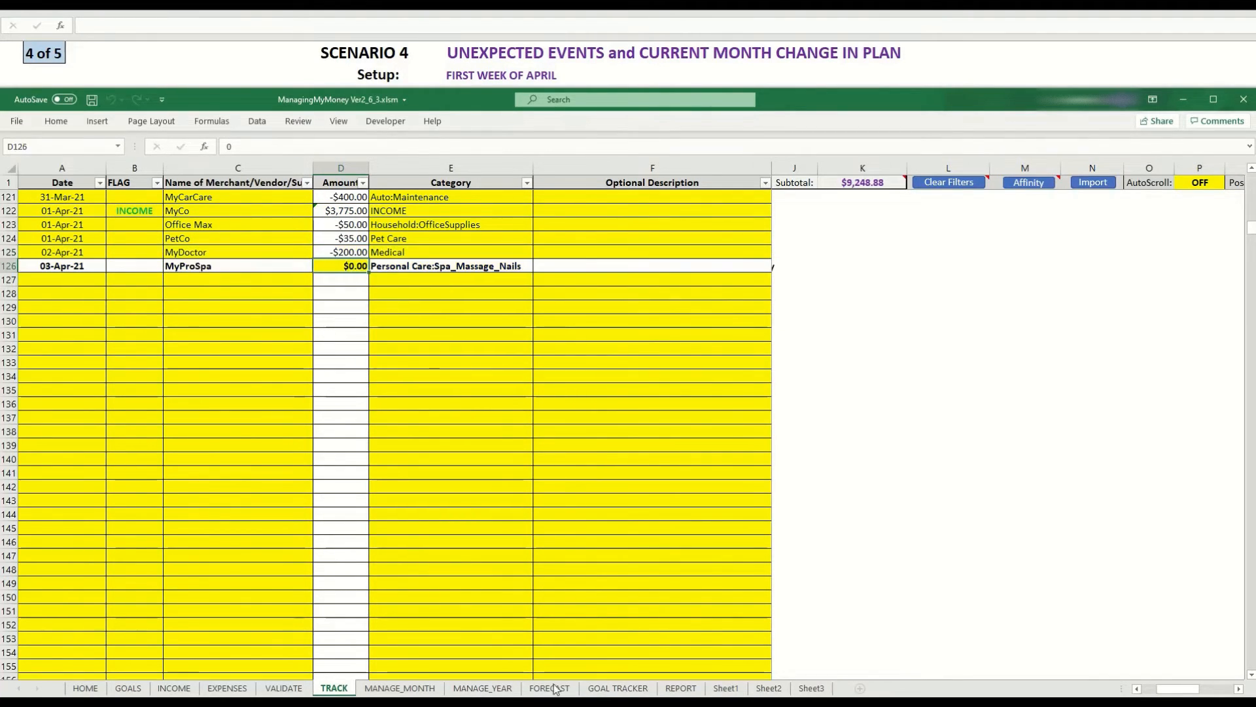
Update the year plan from transactions, confirming the fill-in of actual spend.
click(483, 689)
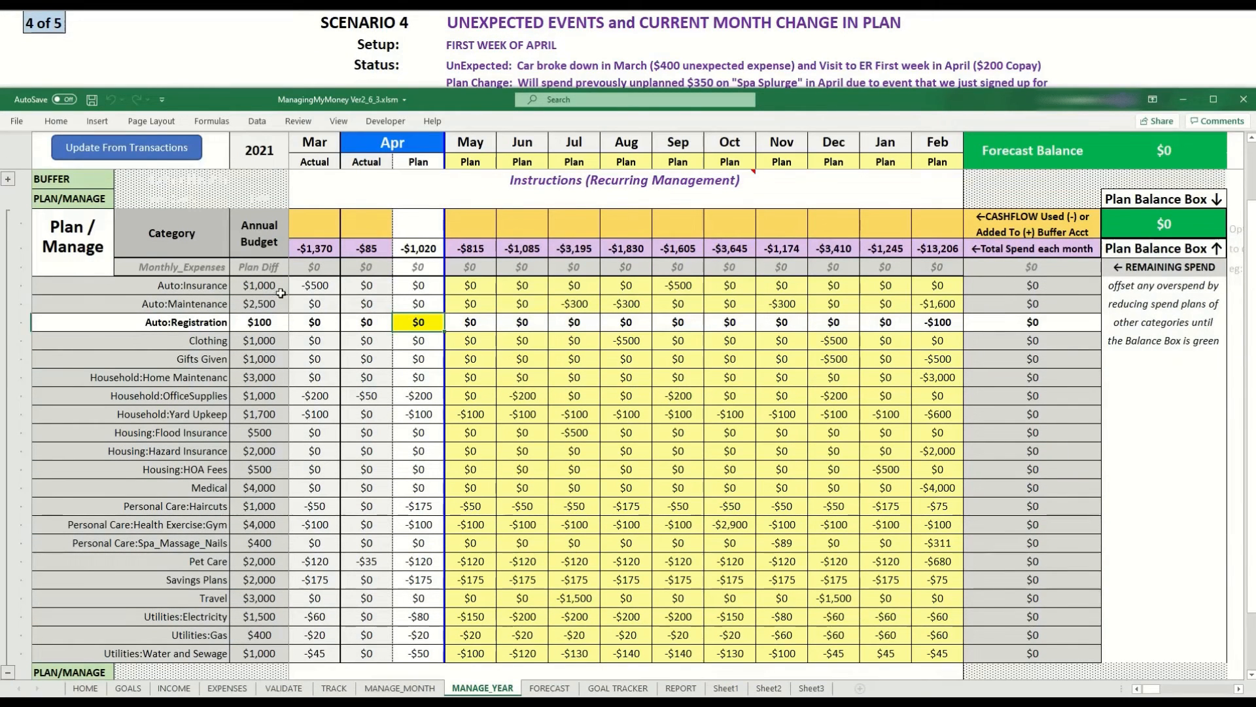
click(162, 148)
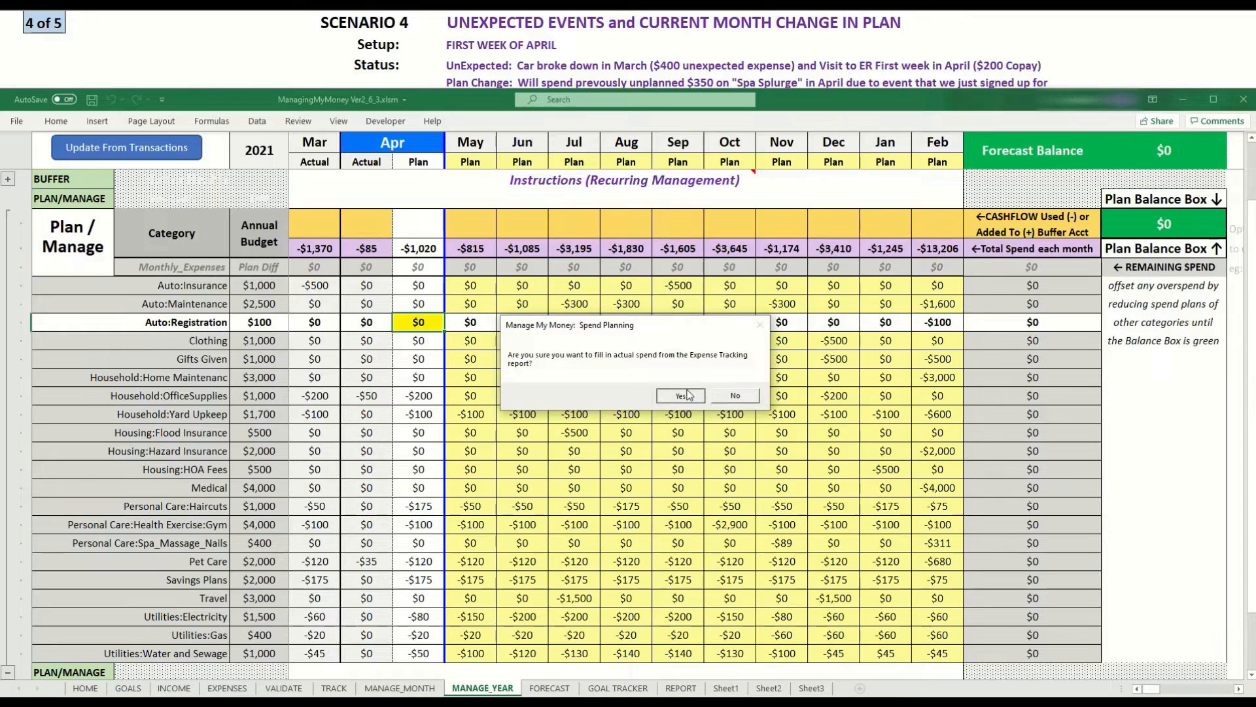
click(680, 395)
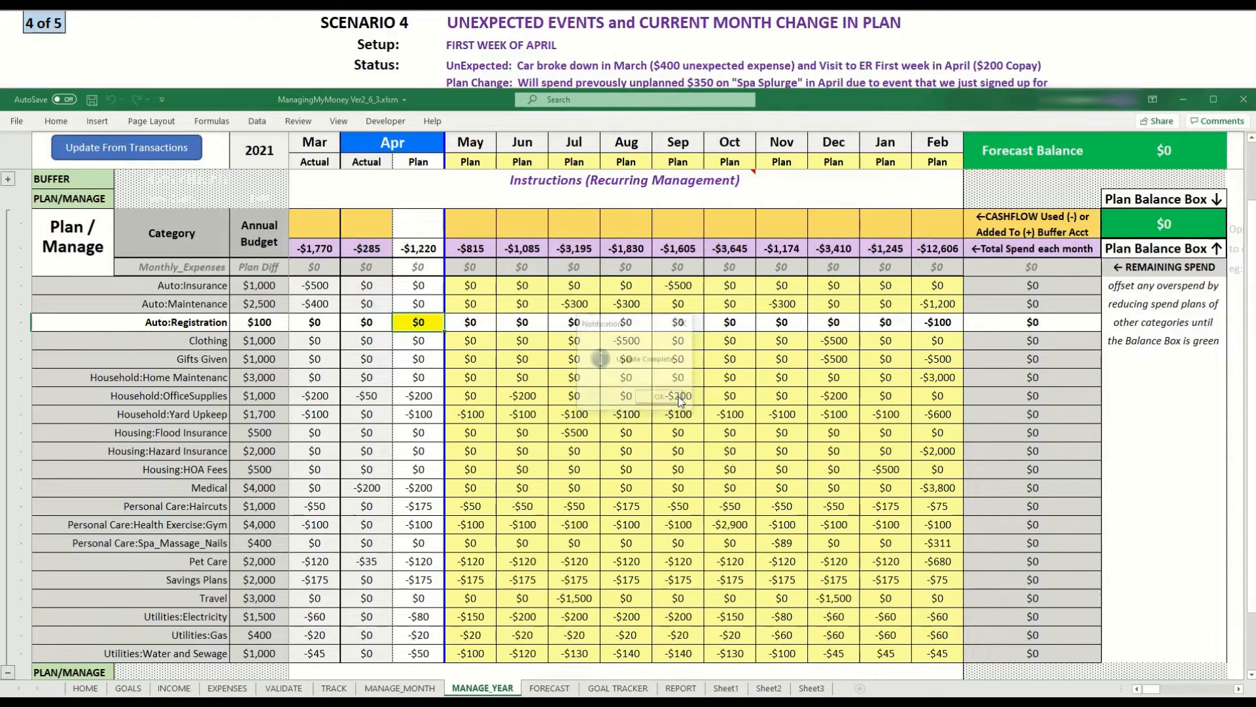
click(661, 399)
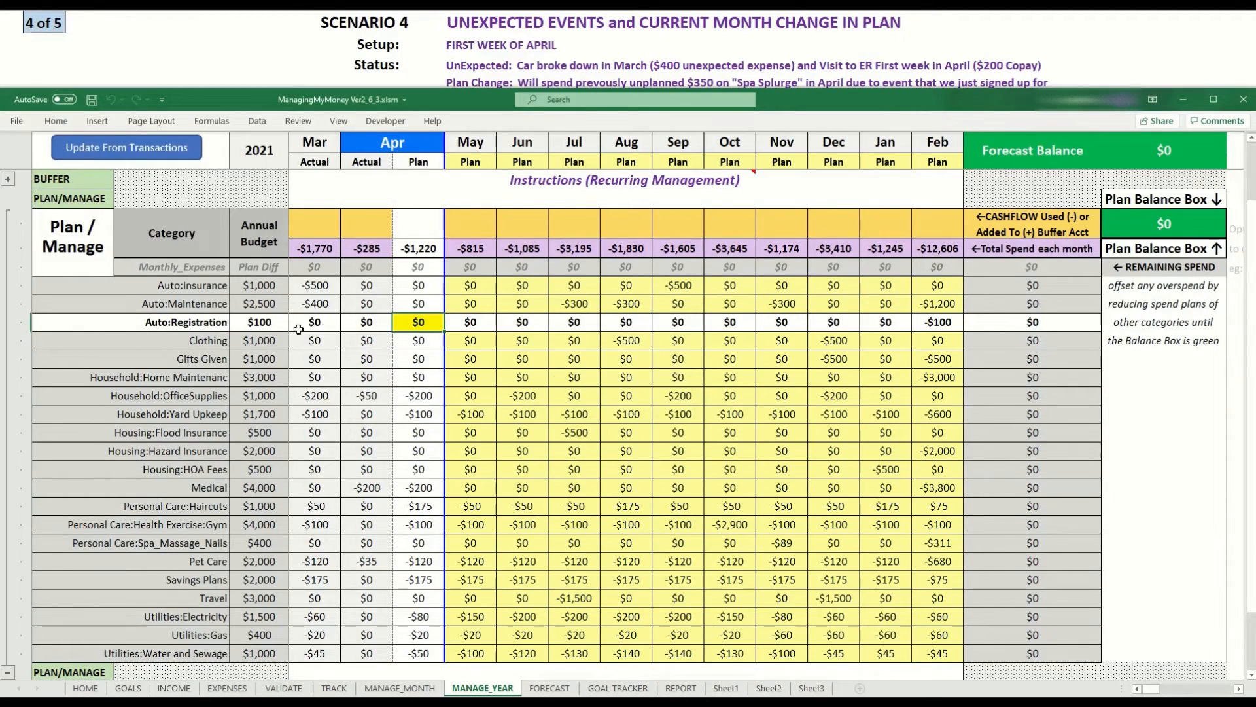
Examine the Auto:Maintenance and Medical actual and plan values and the remaining spend column.
click(305, 304)
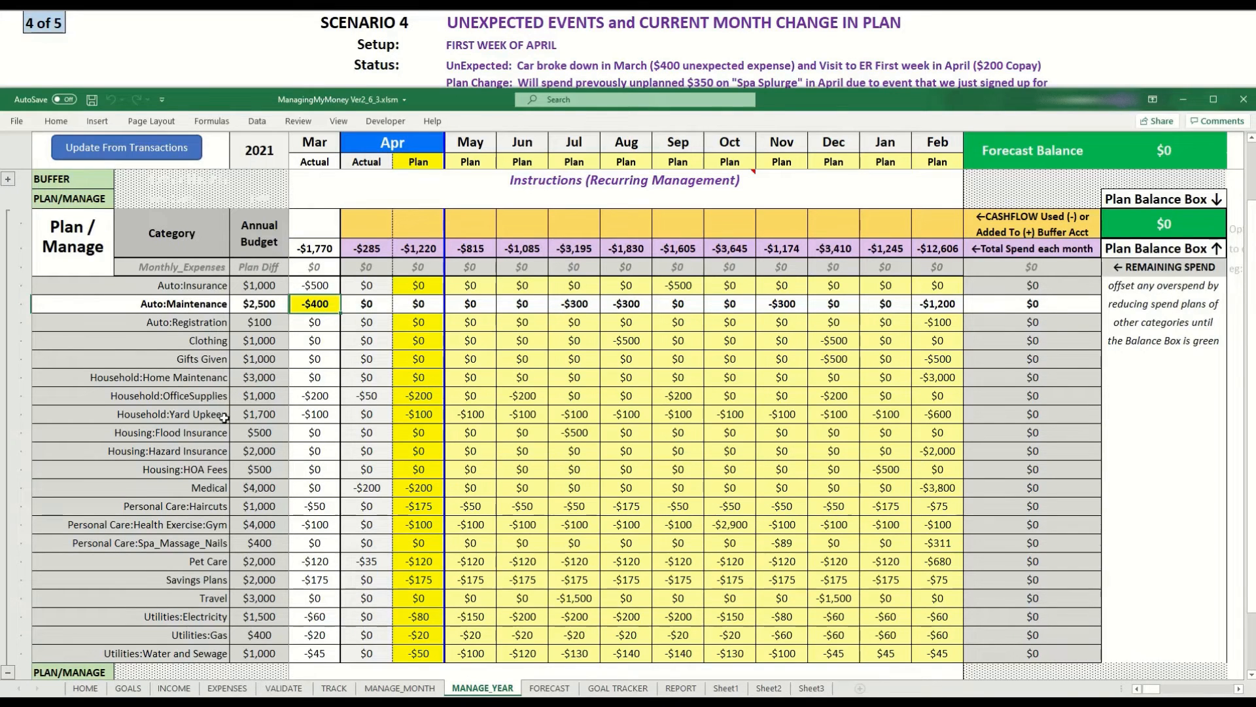
click(375, 489)
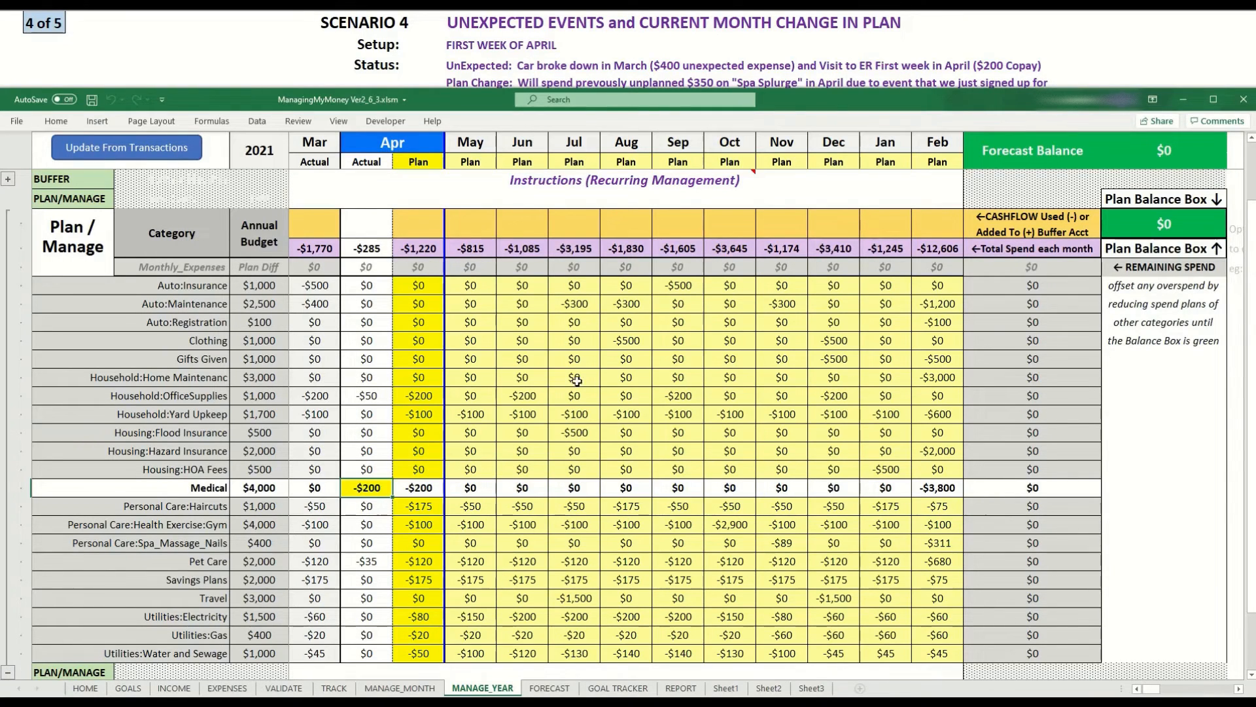
click(1158, 225)
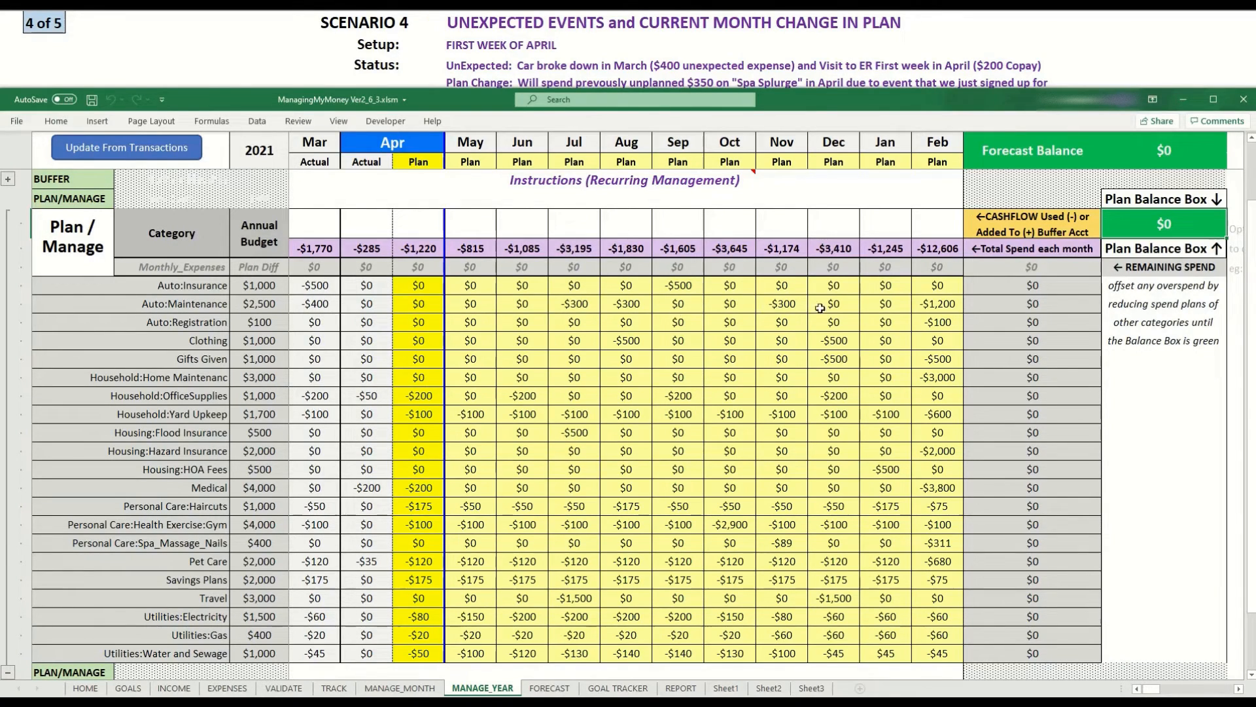
click(938, 304)
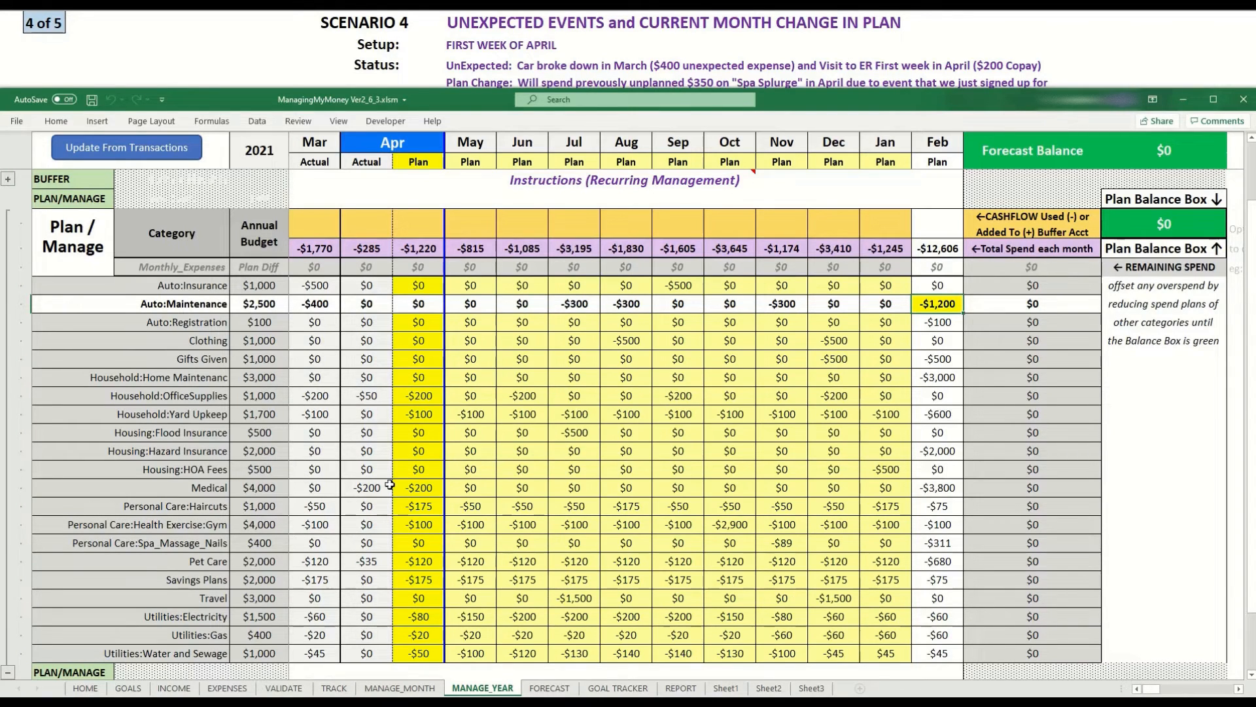
click(410, 492)
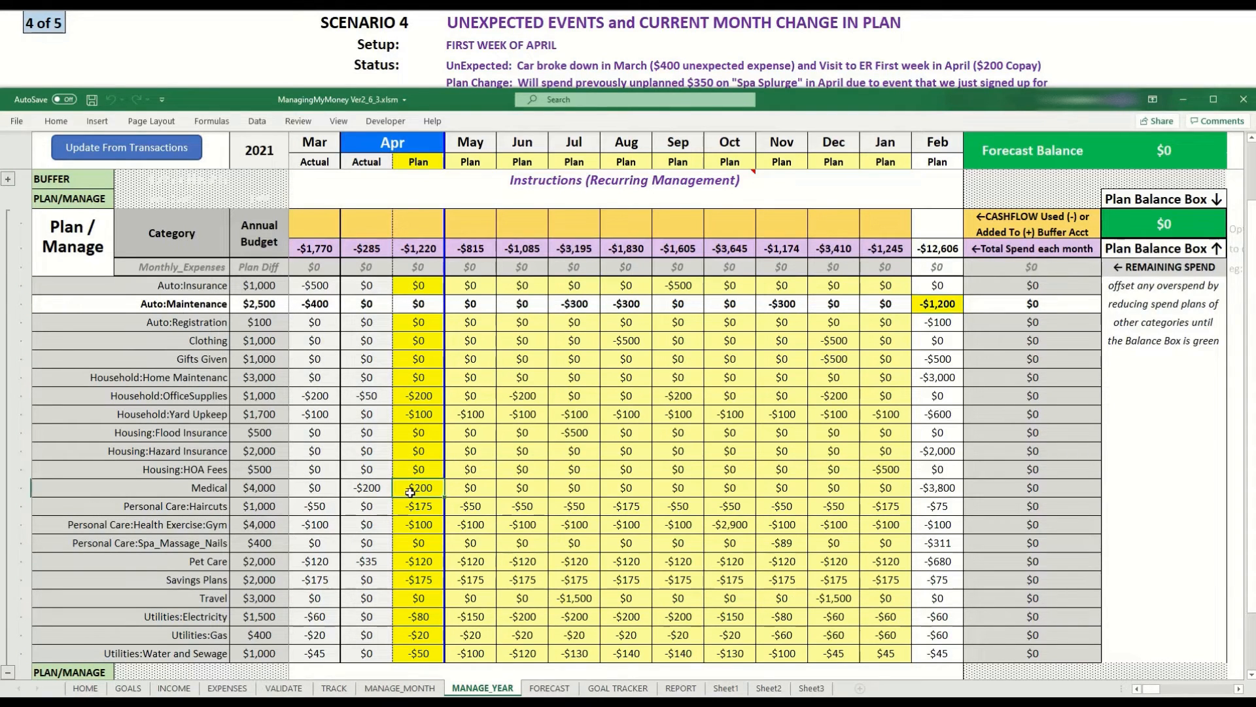
click(366, 492)
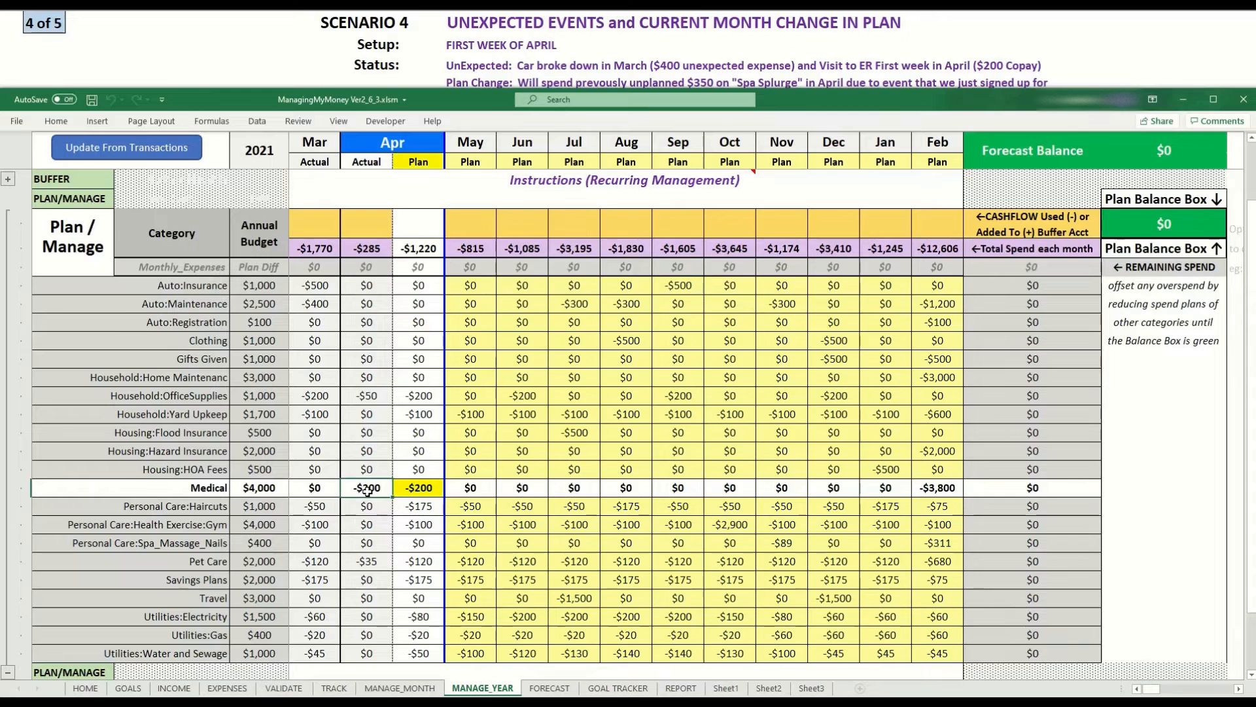
click(413, 488)
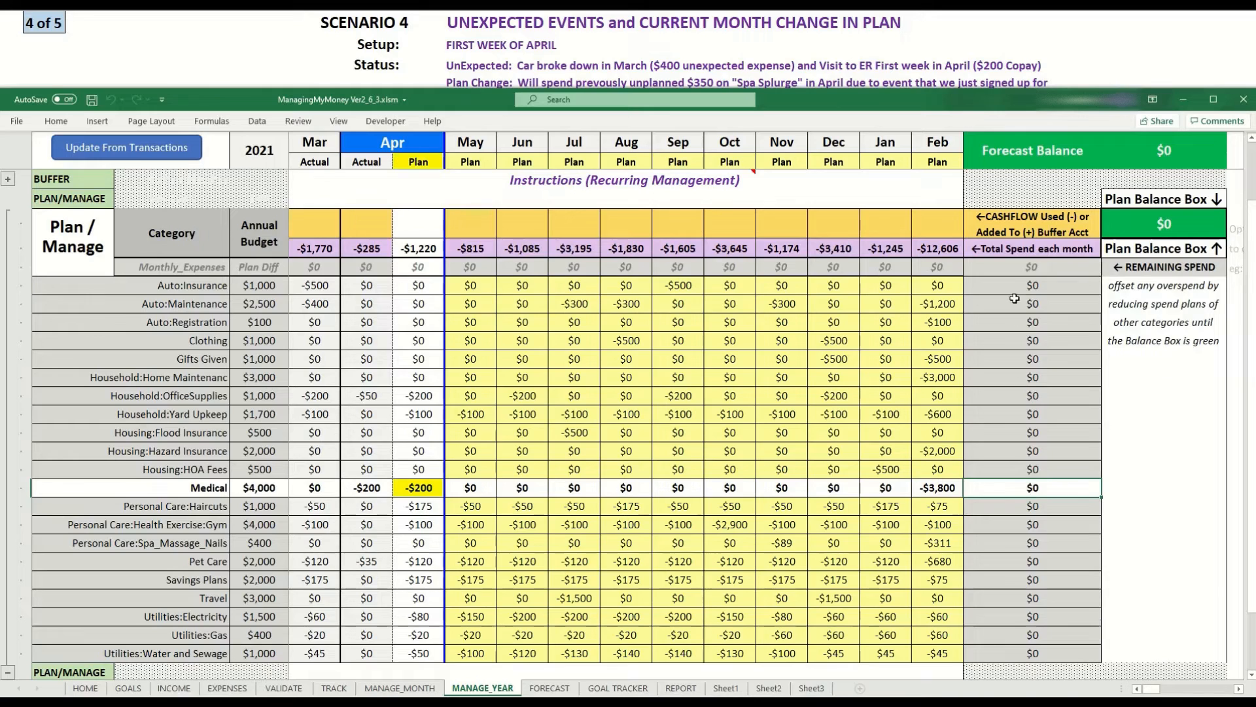
click(1014, 301)
drag(1016, 283, 1040, 498)
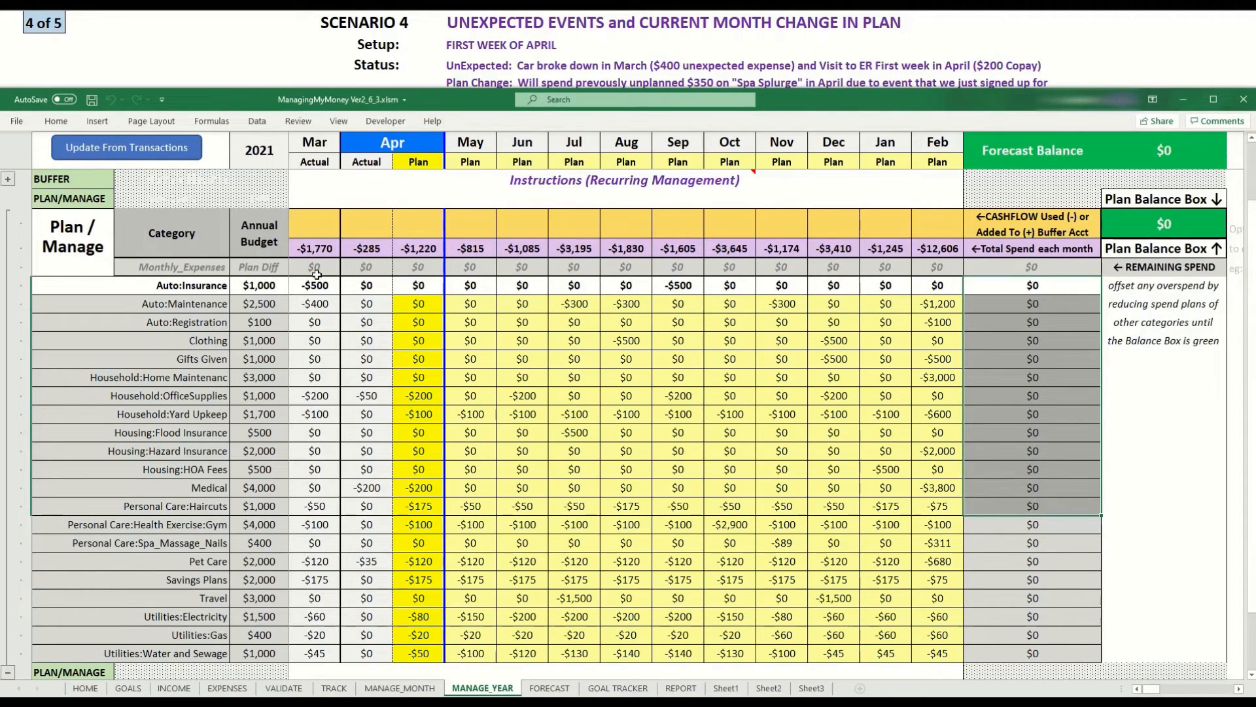
click(946, 304)
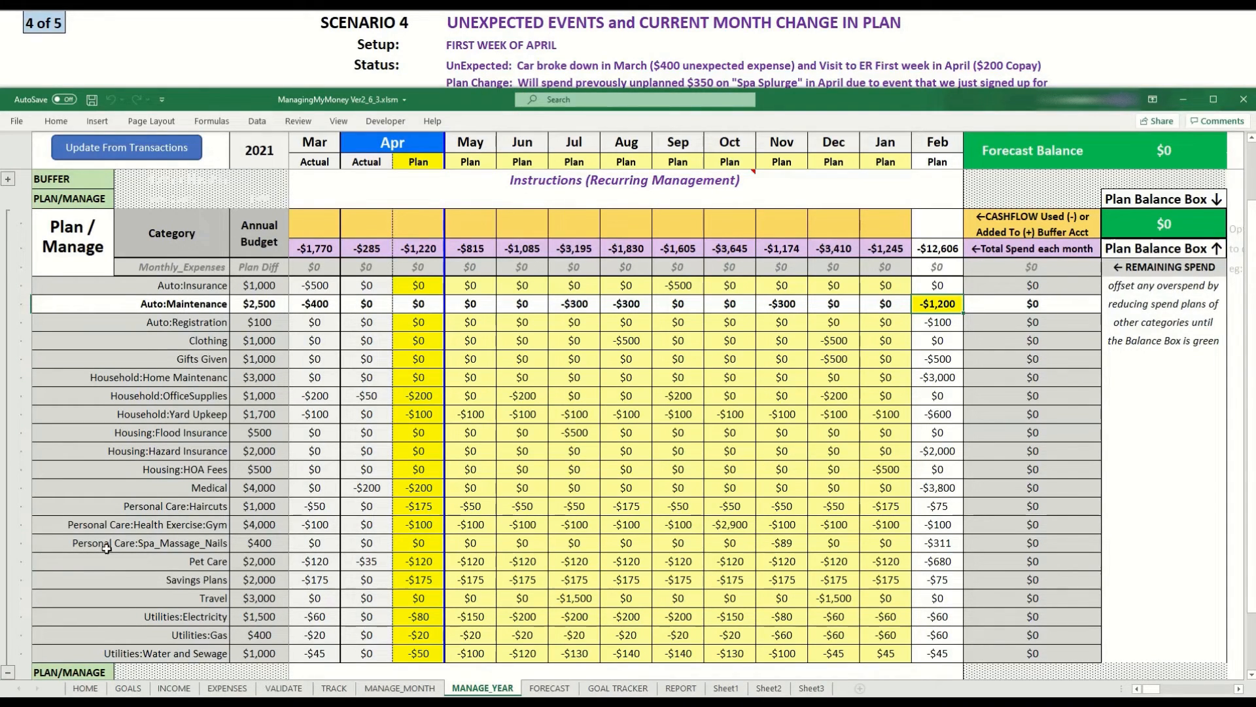
Examine the Personal Care:Spa_Massage_Nails plan values across the months and the scenario description.
click(261, 544)
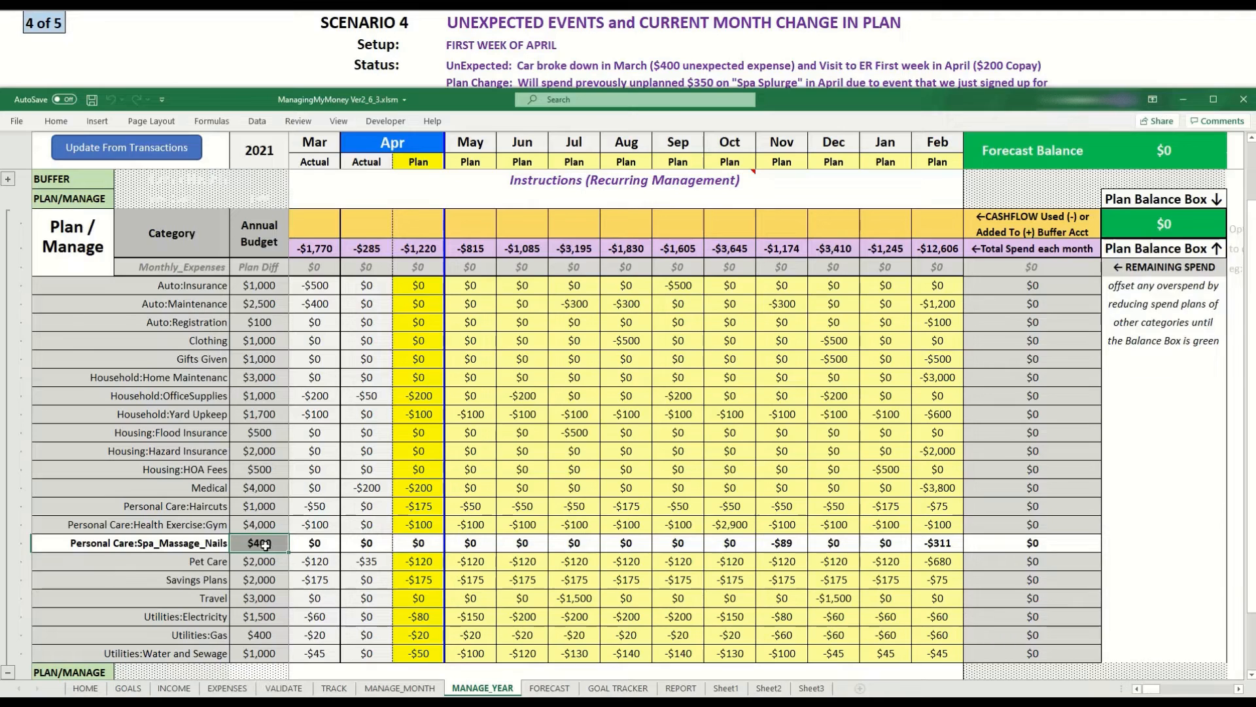
click(789, 543)
click(939, 543)
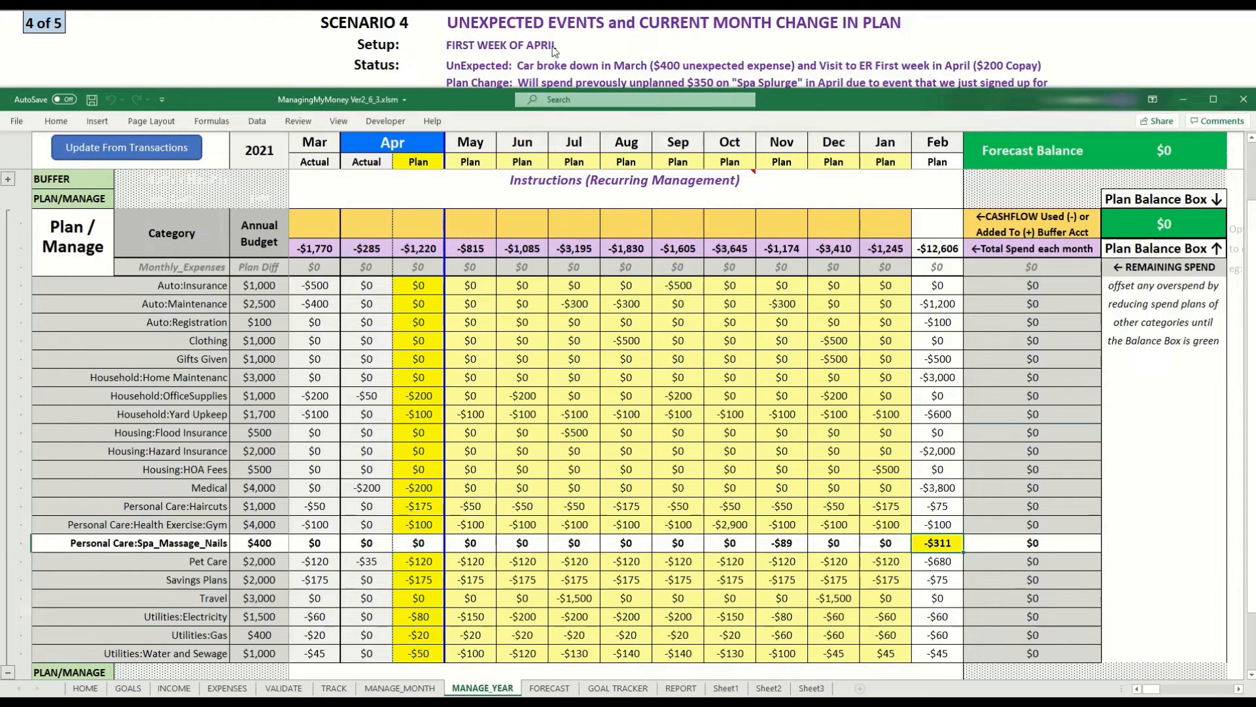
click(546, 74)
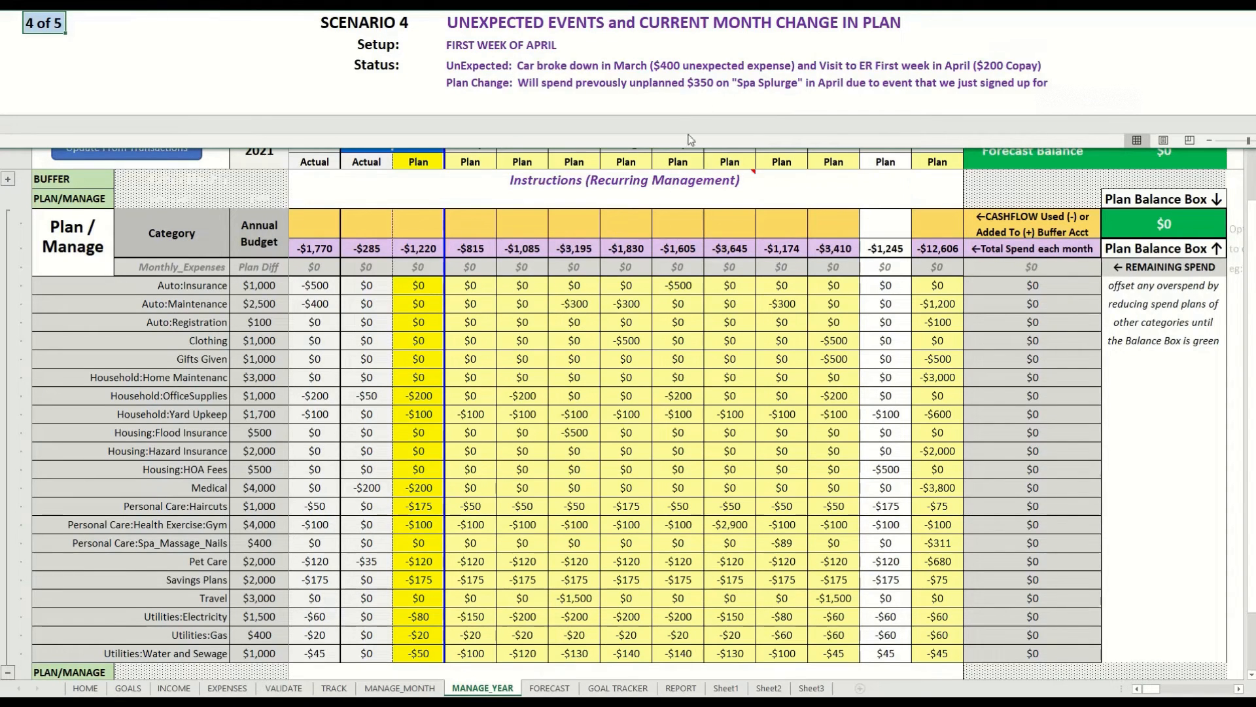
click(416, 495)
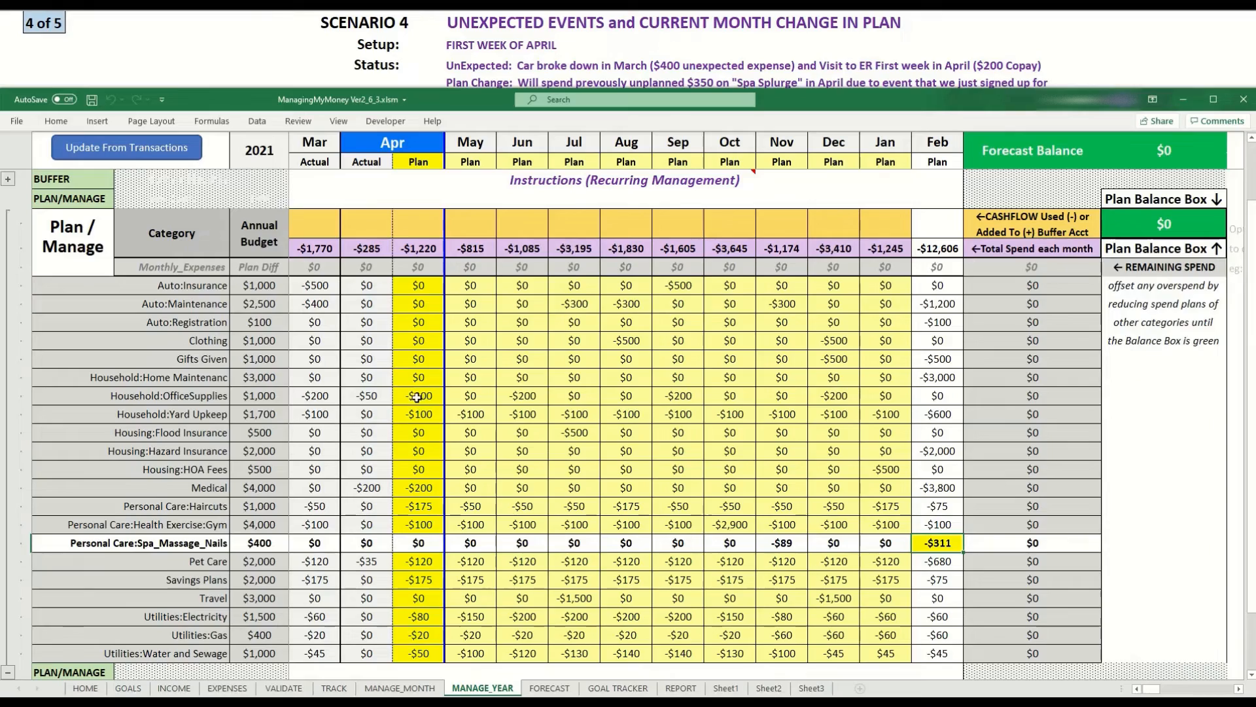
scroll(416, 397, down, 3)
scroll(422, 429, up, 3)
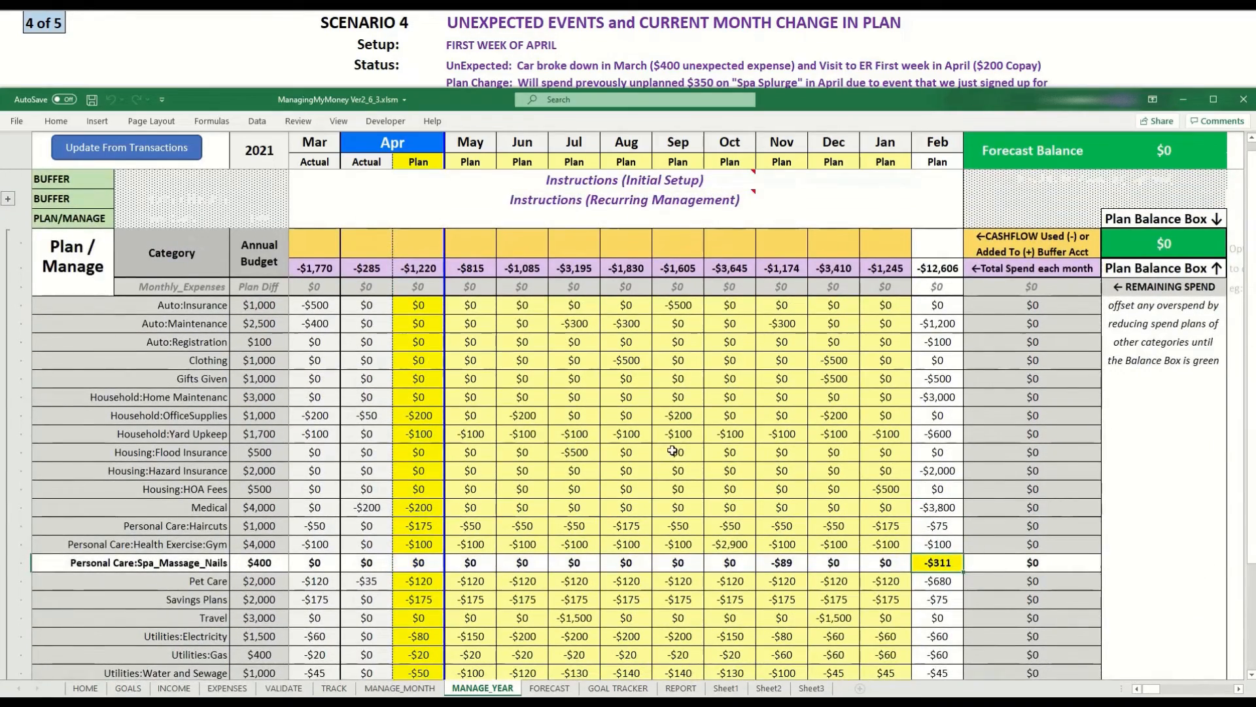
scroll(668, 450, down, 1)
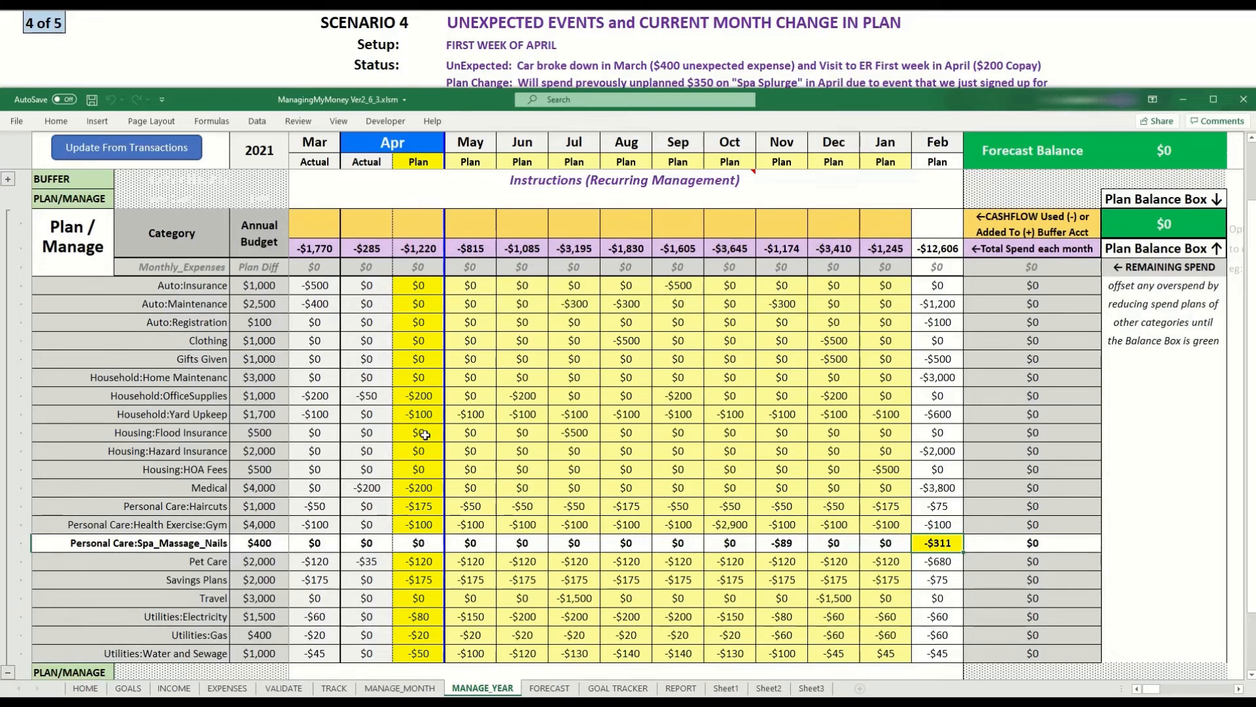
Set the April Personal Care:Spa_Massage_Nails plan to $350.
click(412, 543)
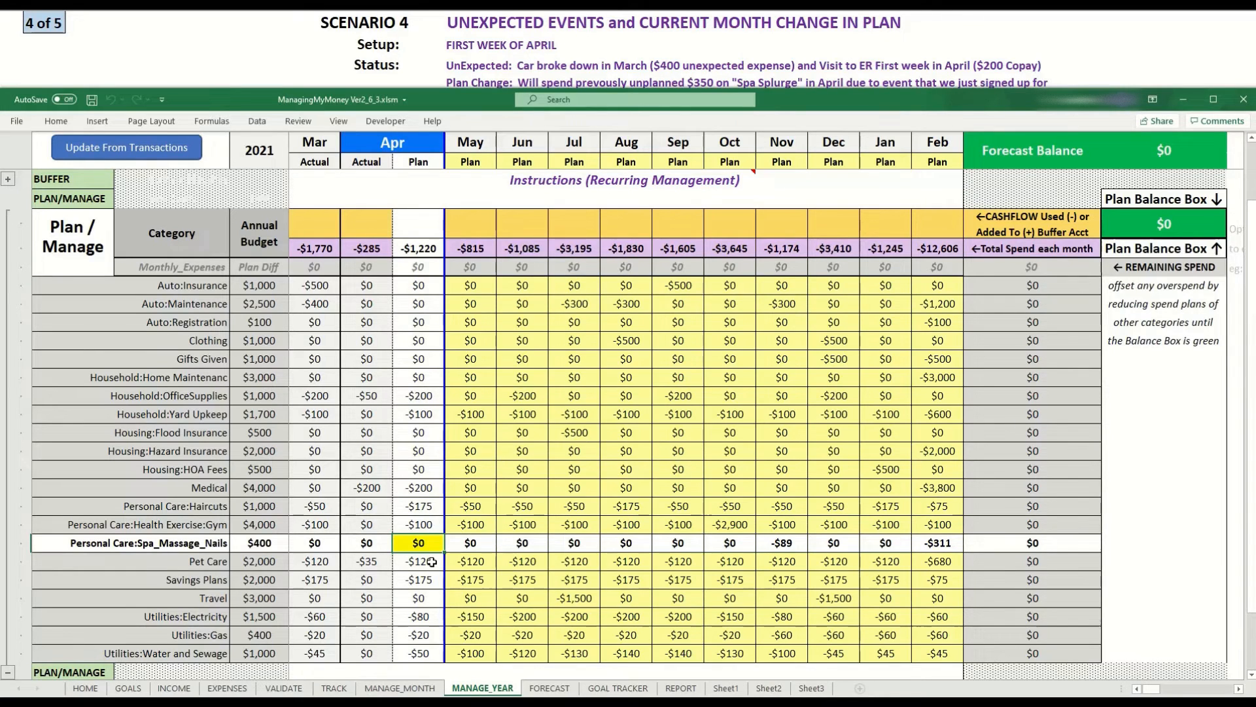
text(350)
key(Return)
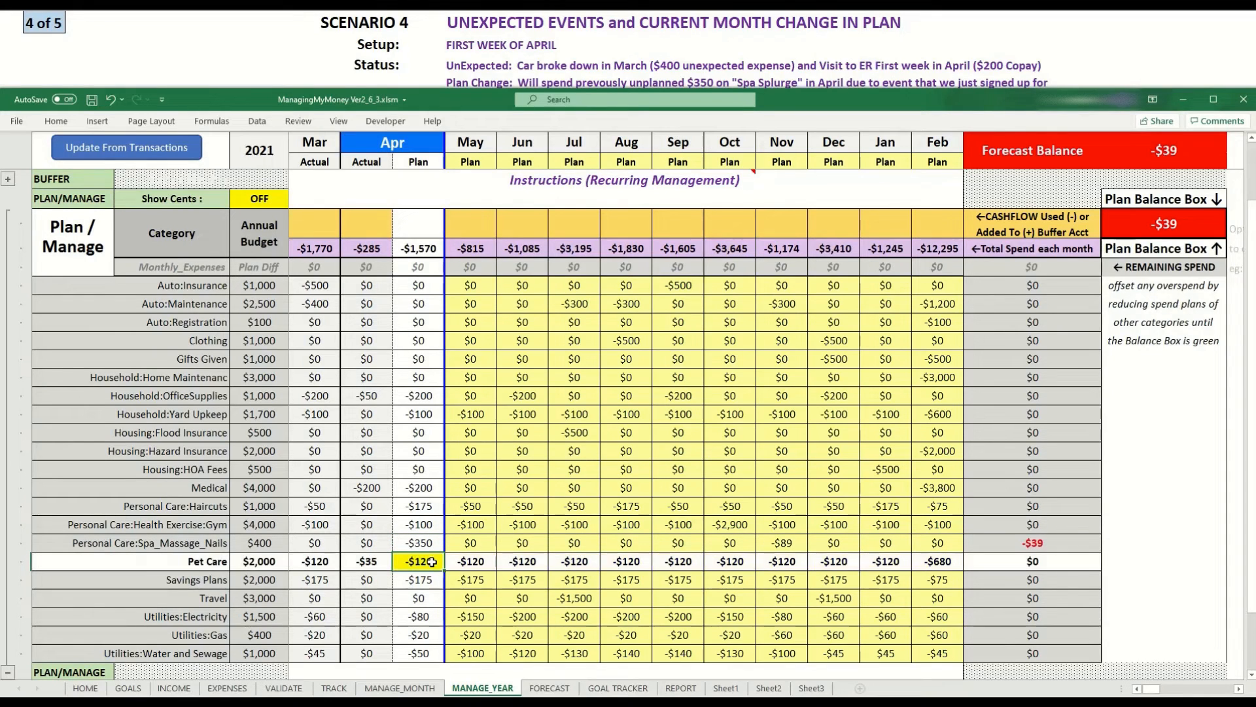
Examine the Spa_Massage_Nails April plan, its remaining spend and its November plan.
click(426, 540)
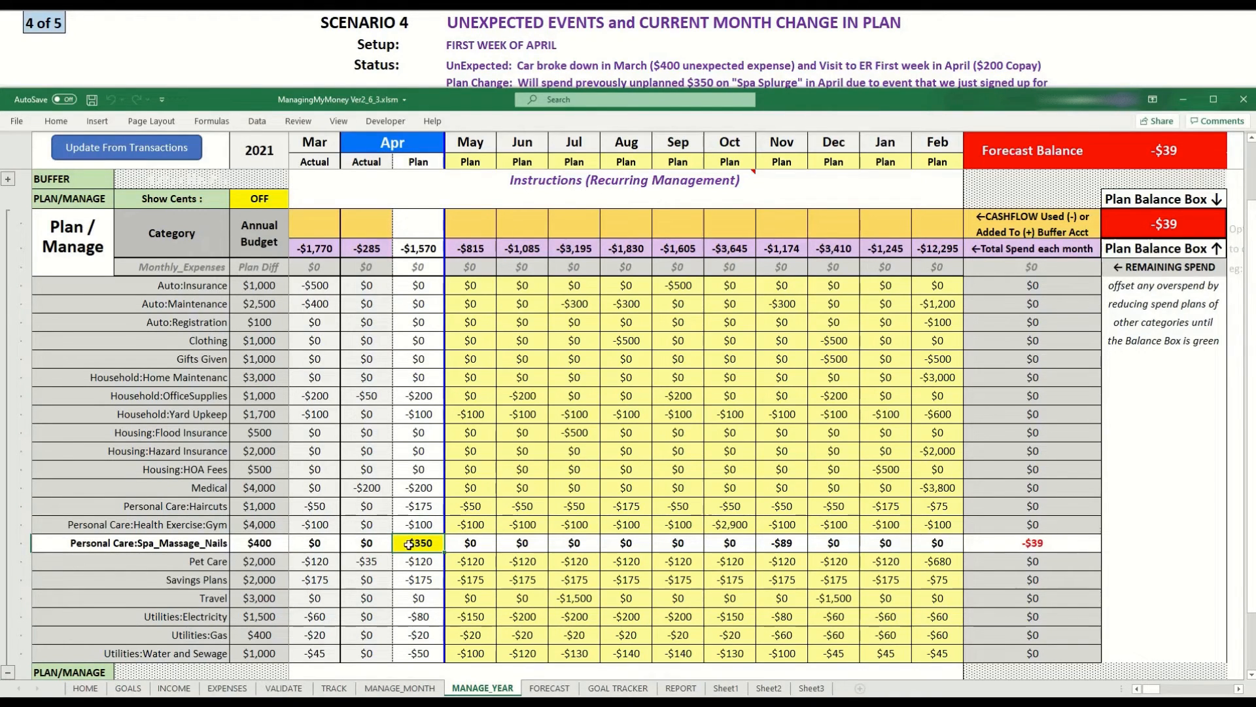
click(1015, 545)
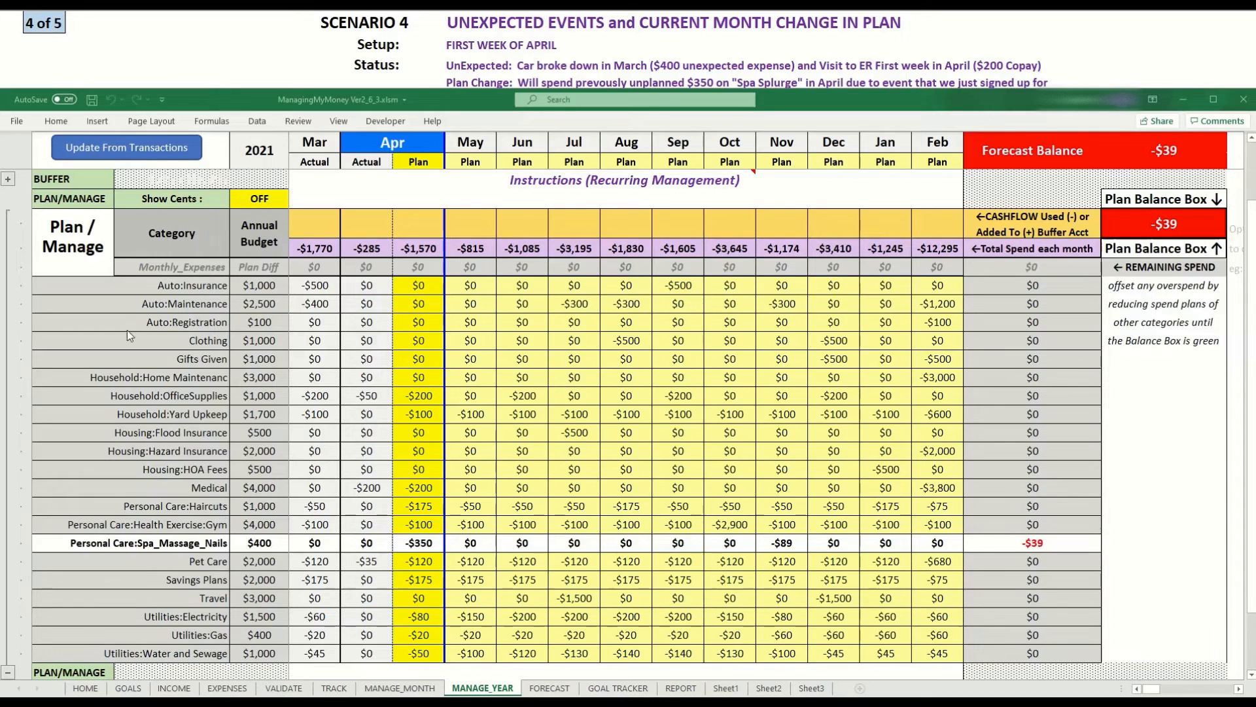
click(782, 546)
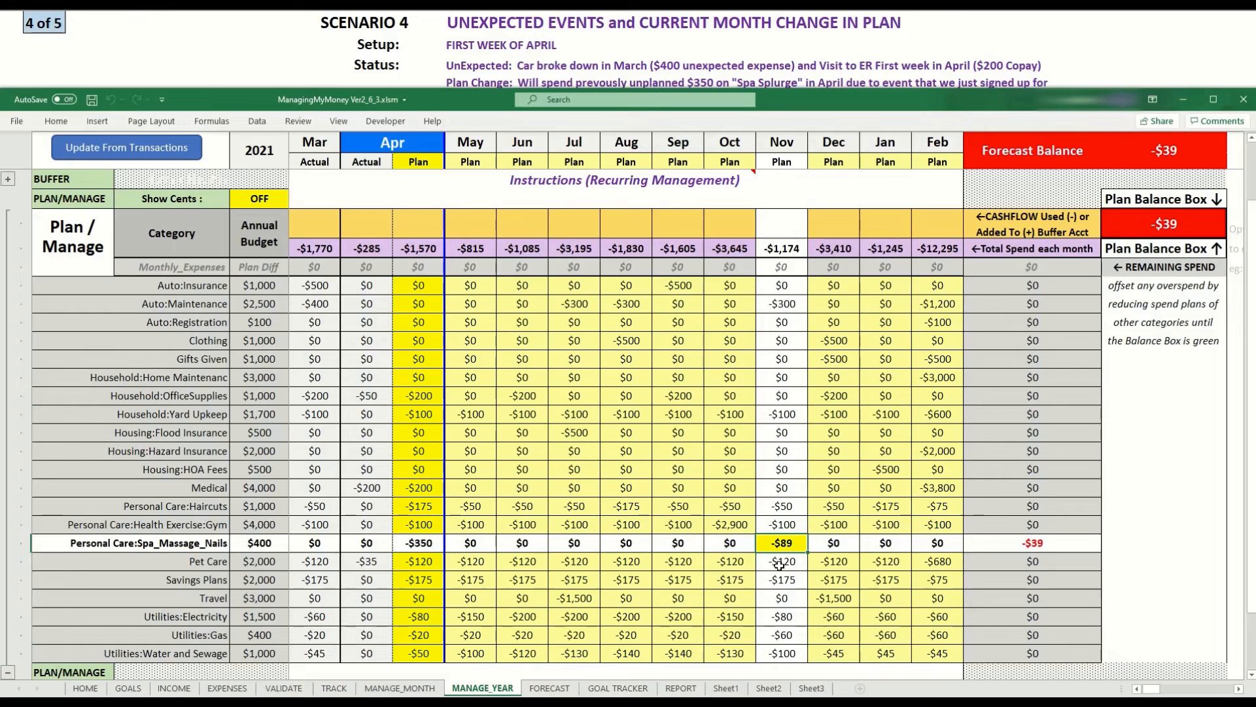
Try setting the November Personal Care:Spa_Massage_Nails plan to $39 and then to $50.
text(39)
key(Return)
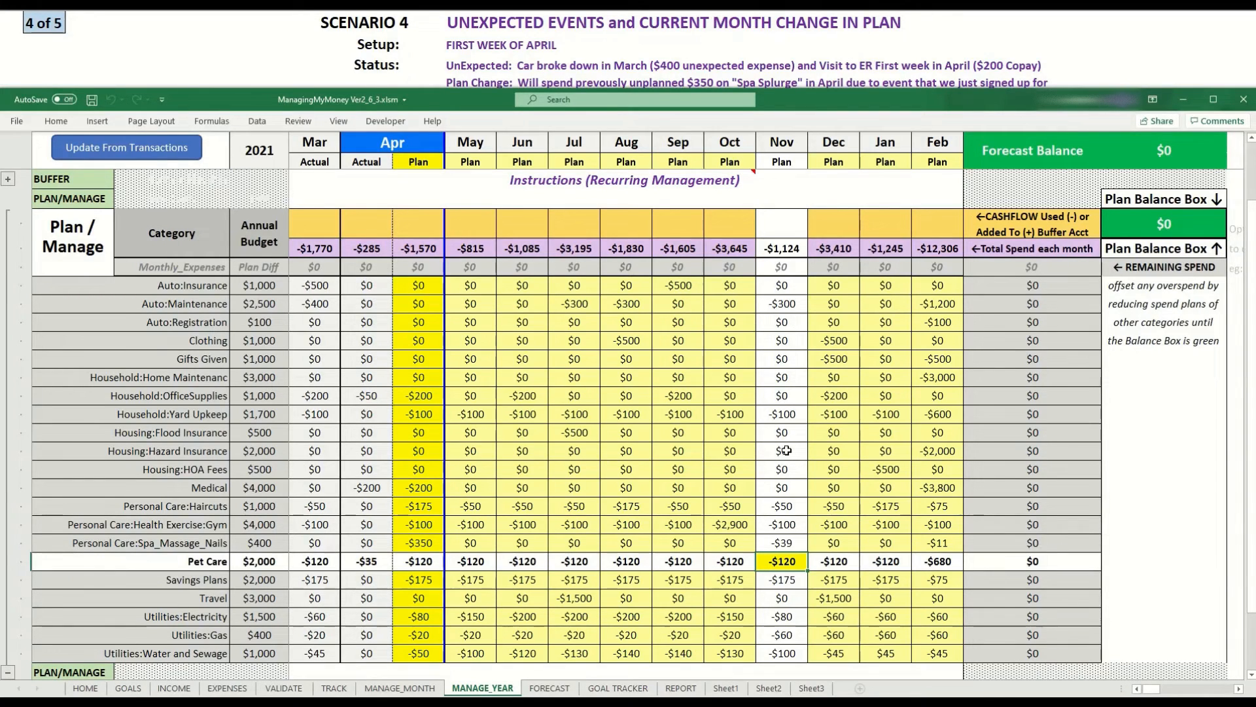
click(779, 544)
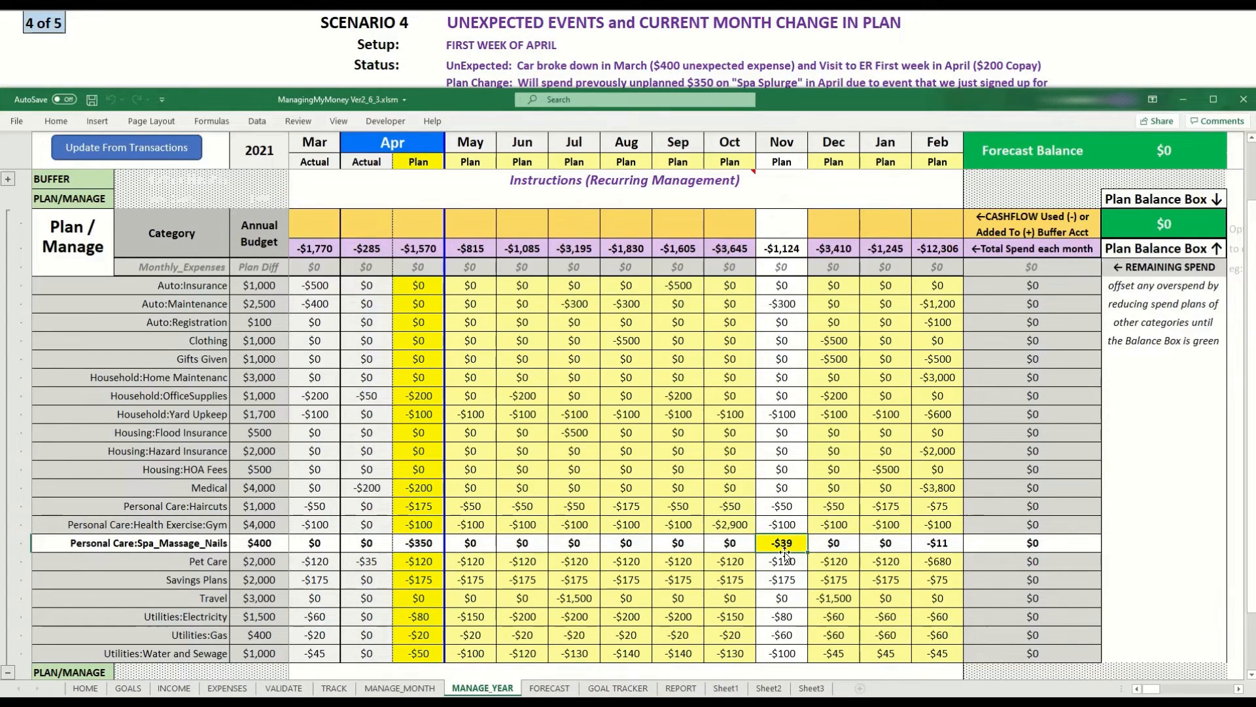
text(50)
key(Return)
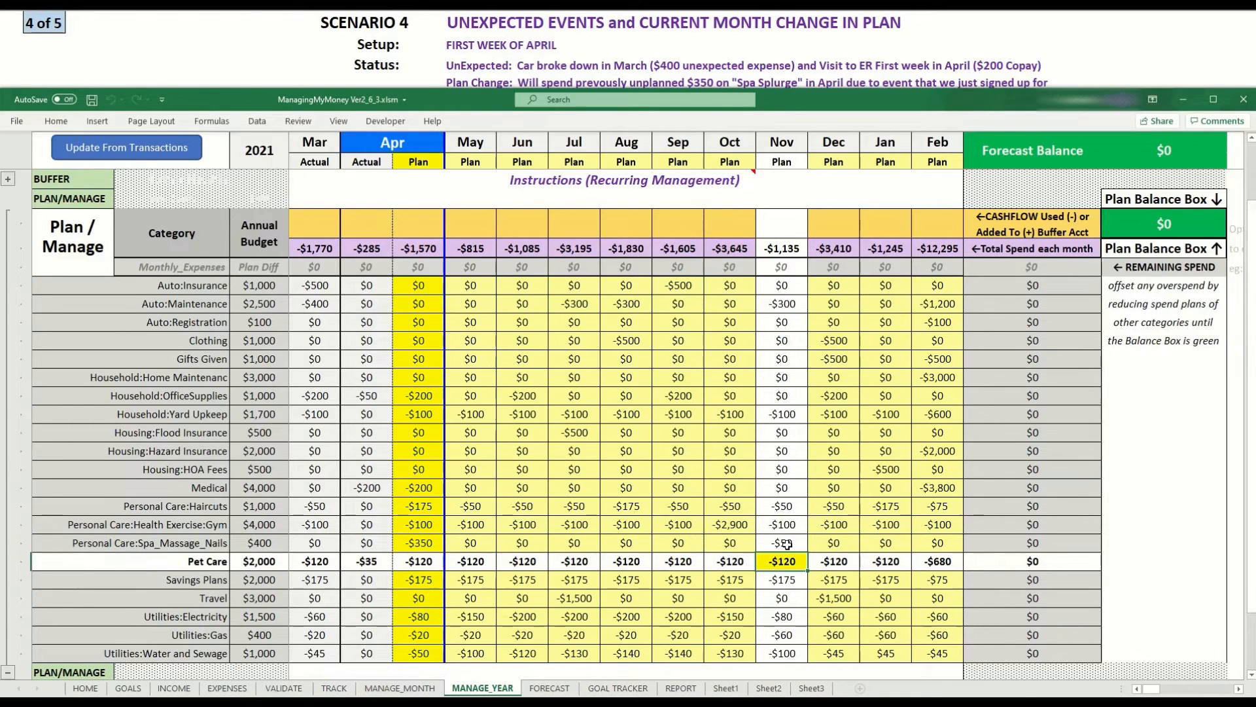
Restore the November Personal Care:Spa_Massage_Nails plan to $89.
click(784, 543)
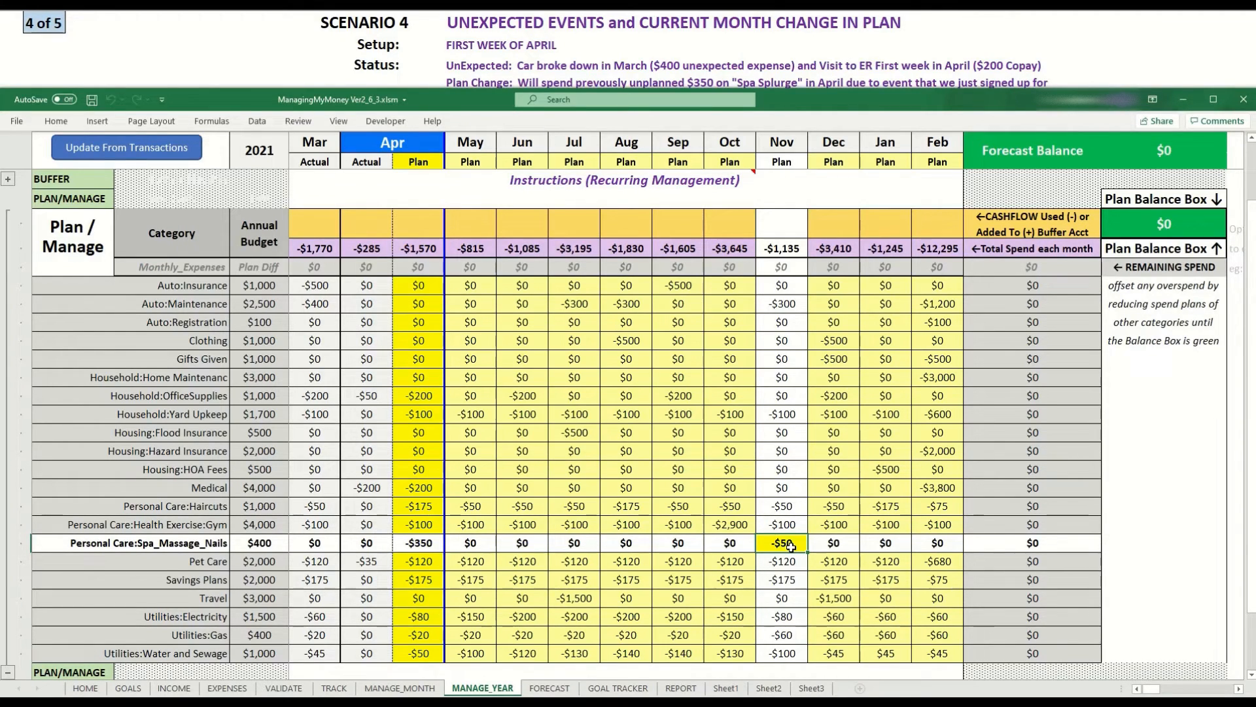
text(89)
key(Return)
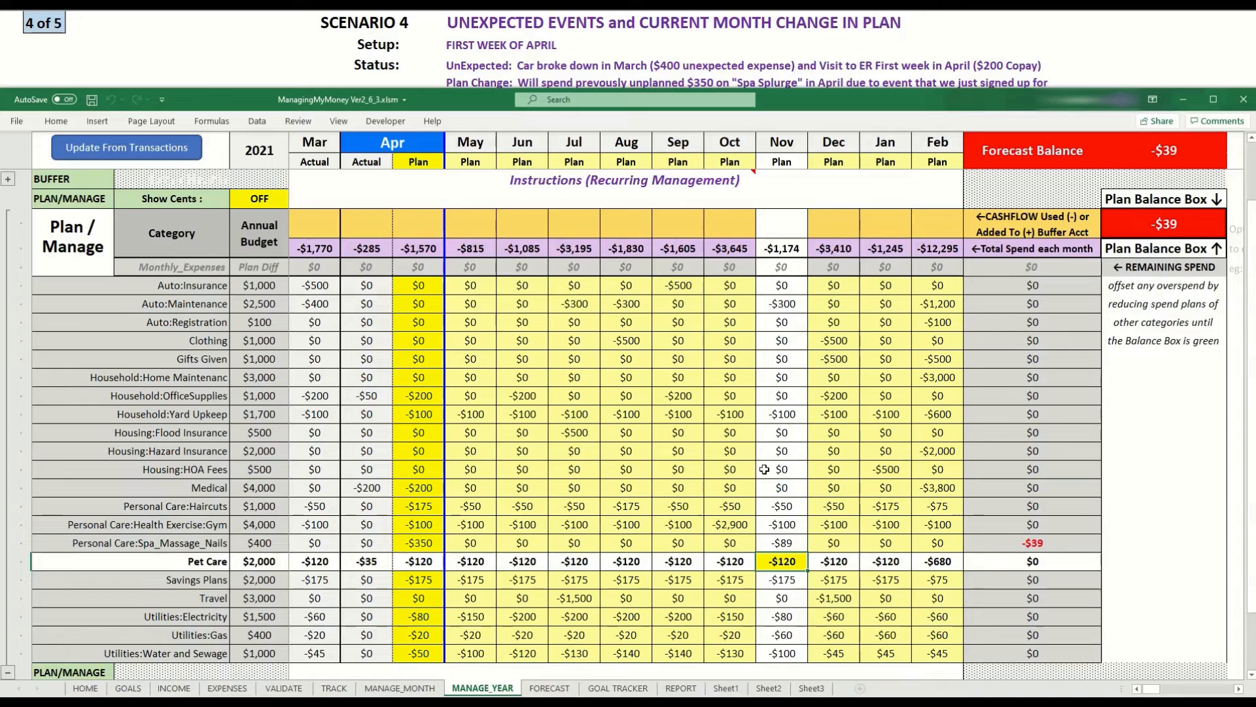
Set the Household:OfficeSupplies plan to $161 for April and to $0 for February.
click(423, 394)
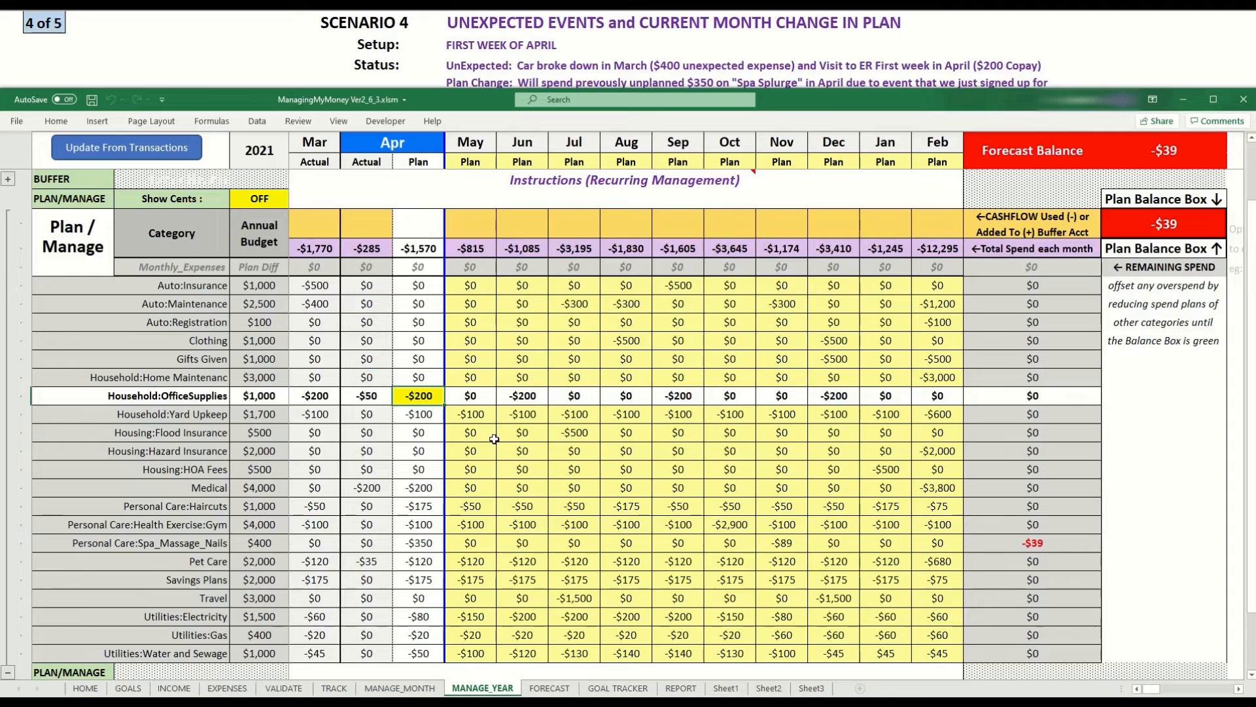
text(161)
key(Return)
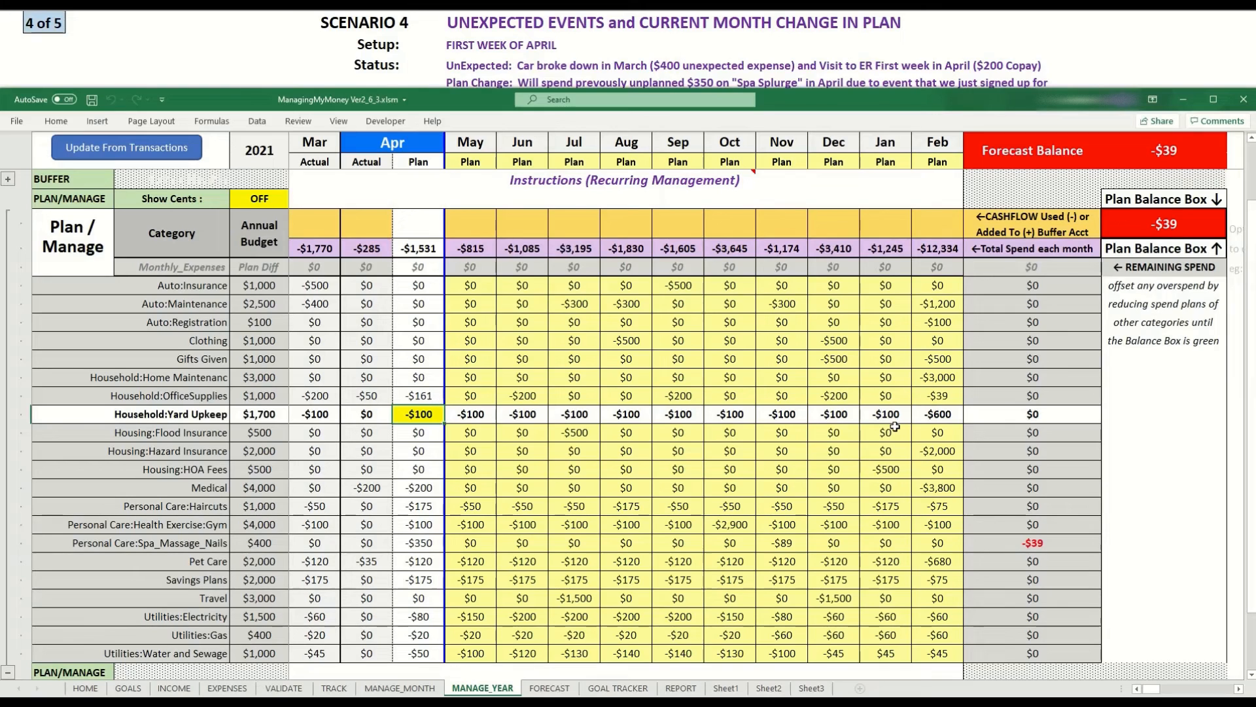
click(942, 395)
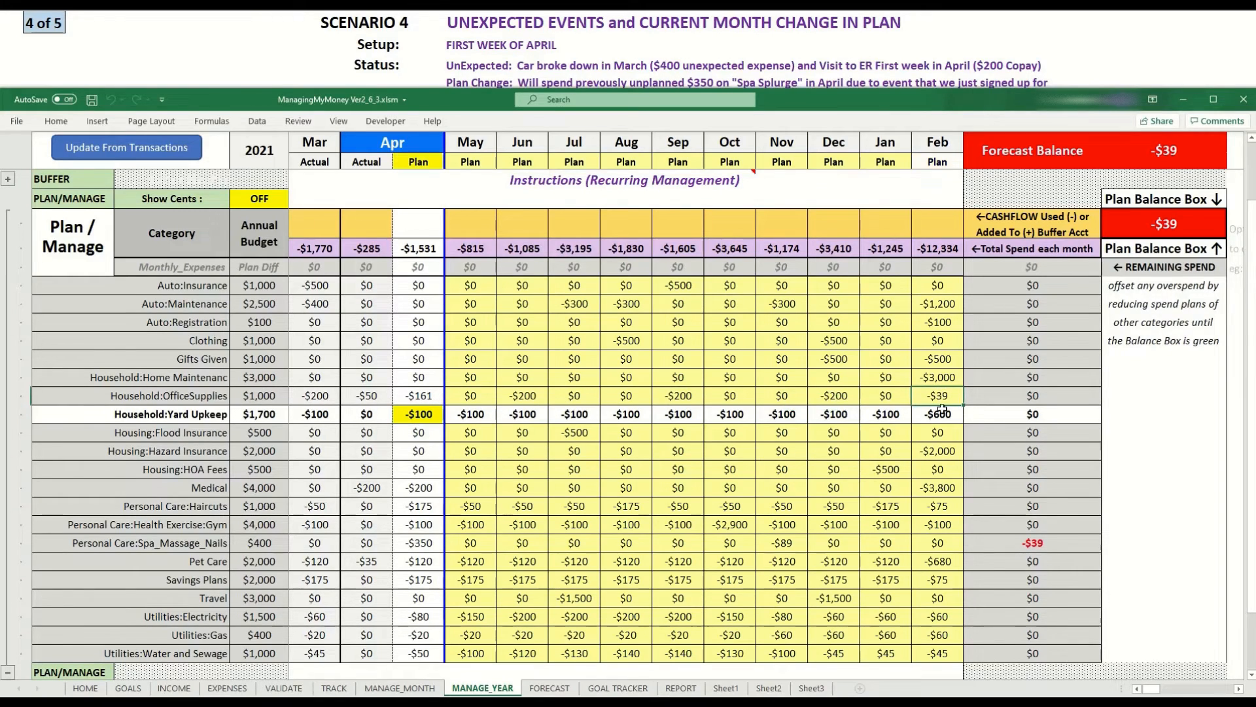
text(0)
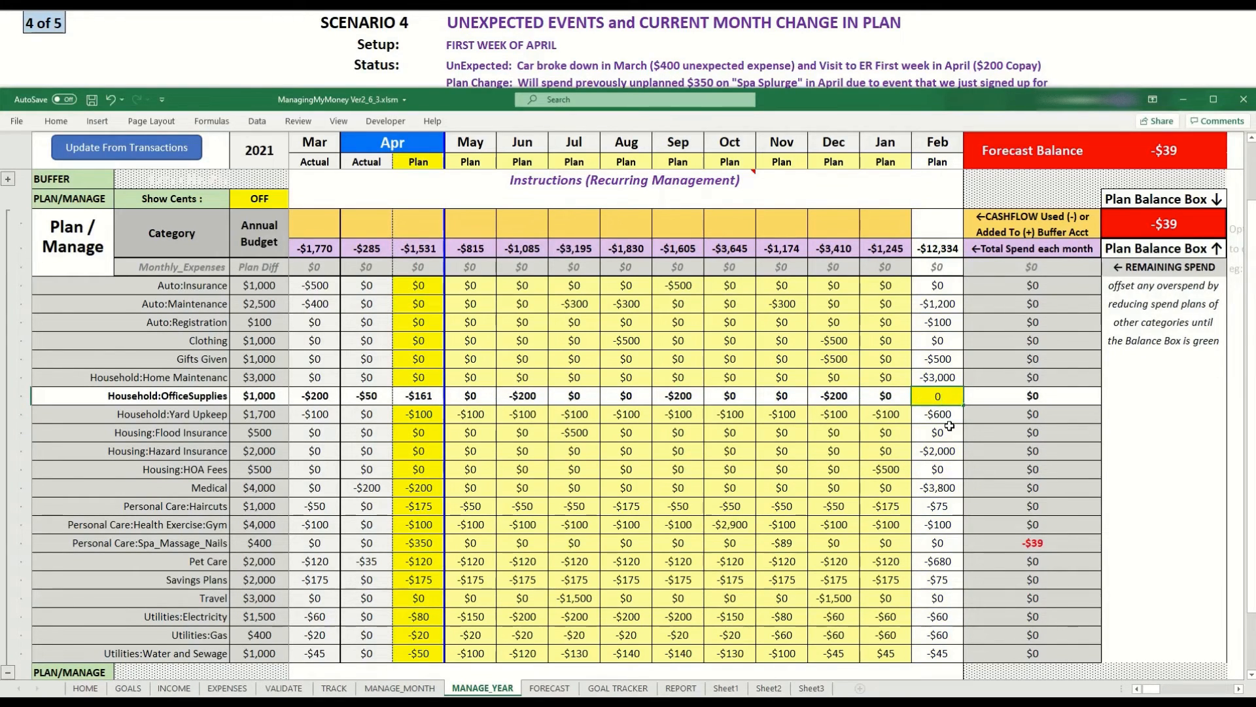
key(Return)
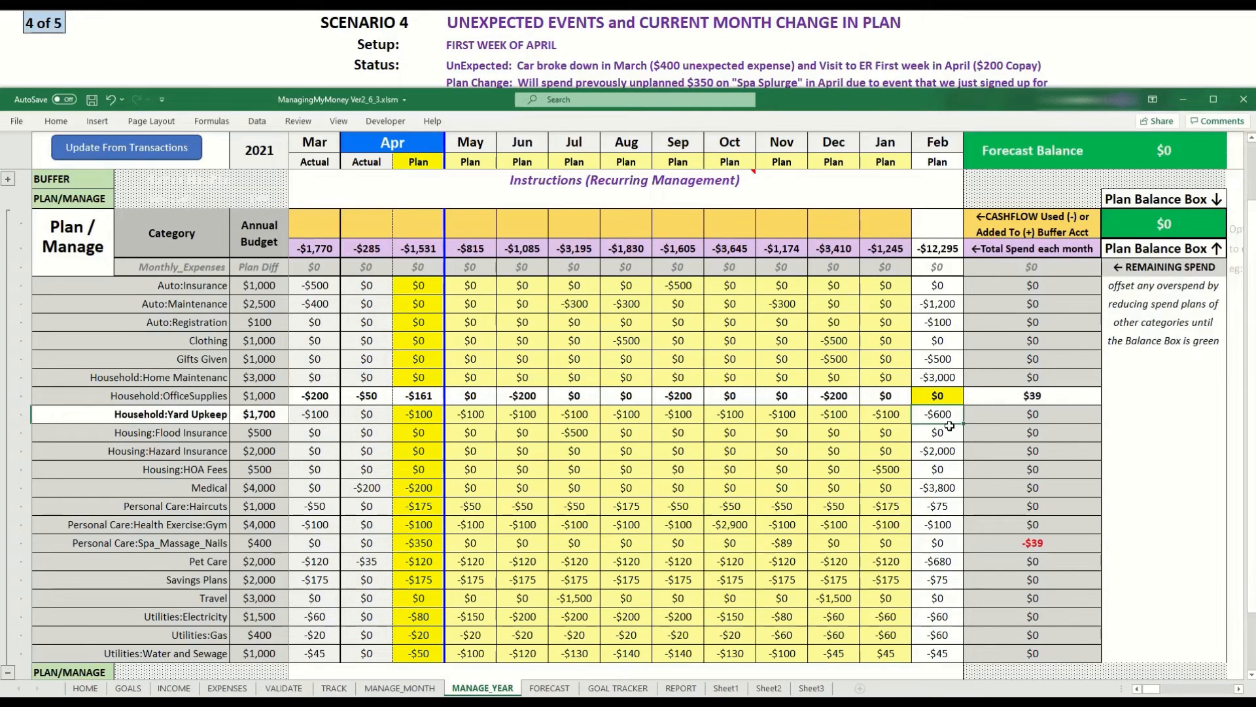
Examine the remaining spend of Household:OfficeSupplies and Spa_Massage_Nails, the November Spa plan, and the Plan Balance Box.
click(1036, 396)
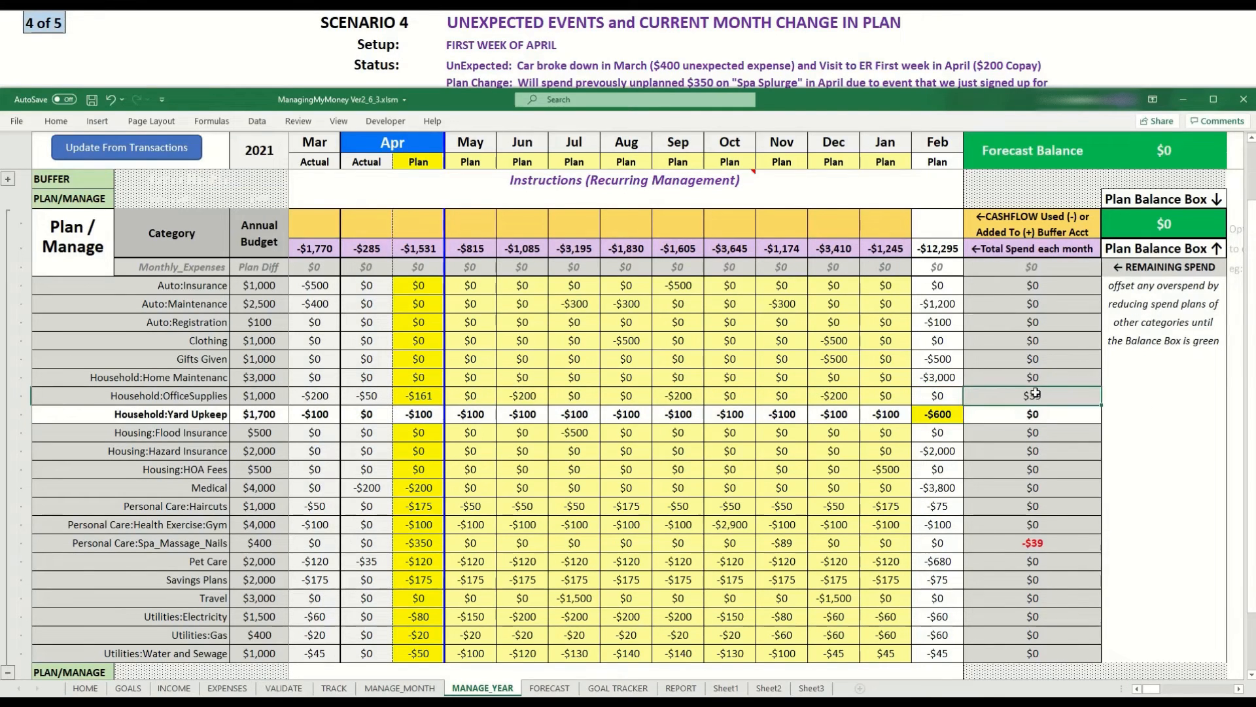
click(1022, 543)
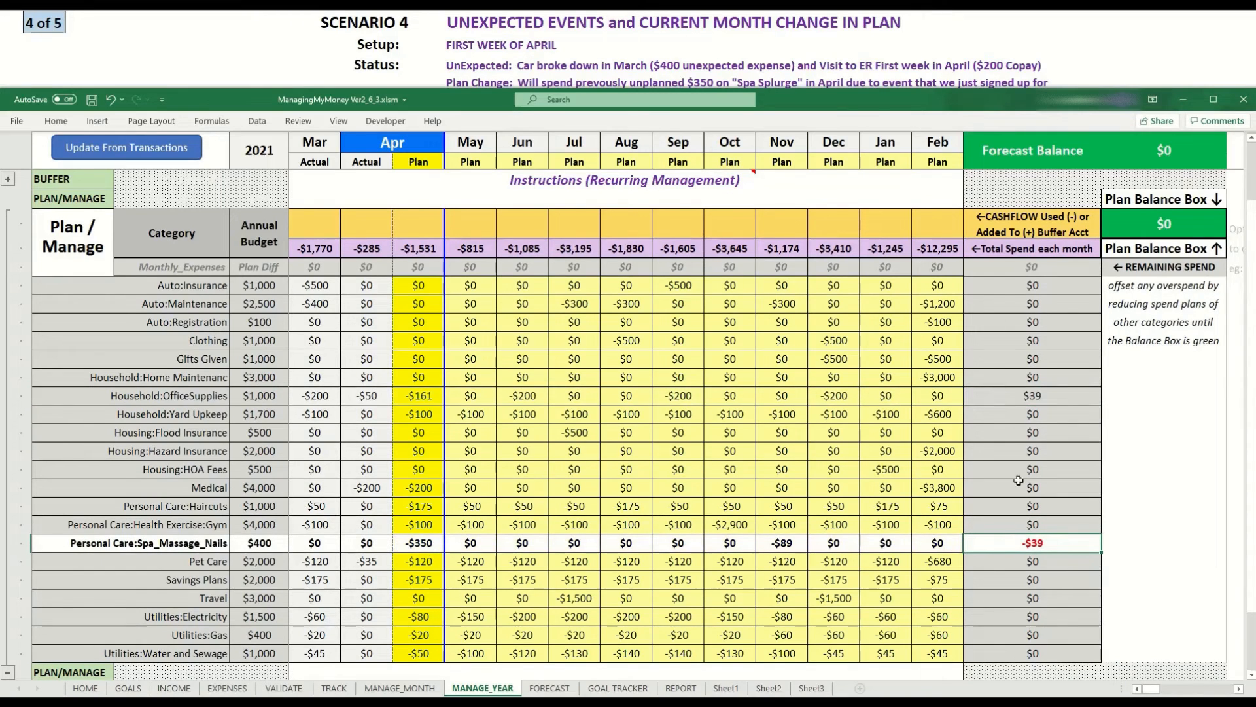
click(1018, 395)
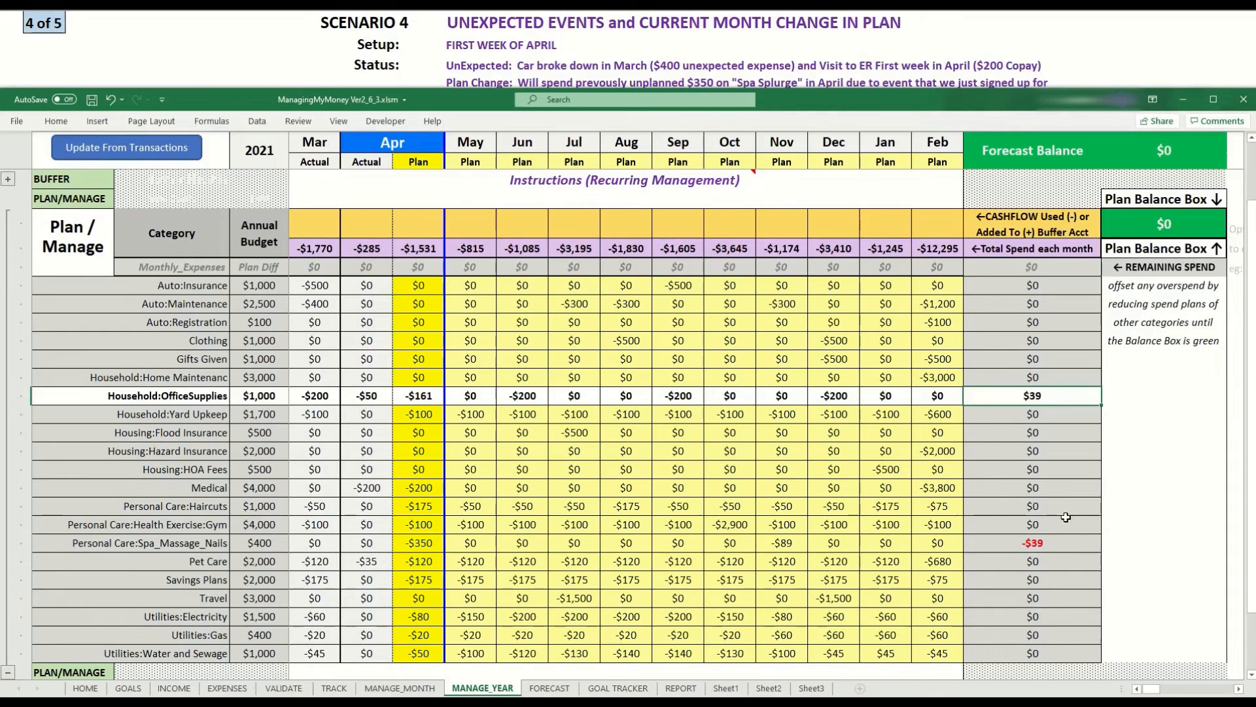
click(786, 543)
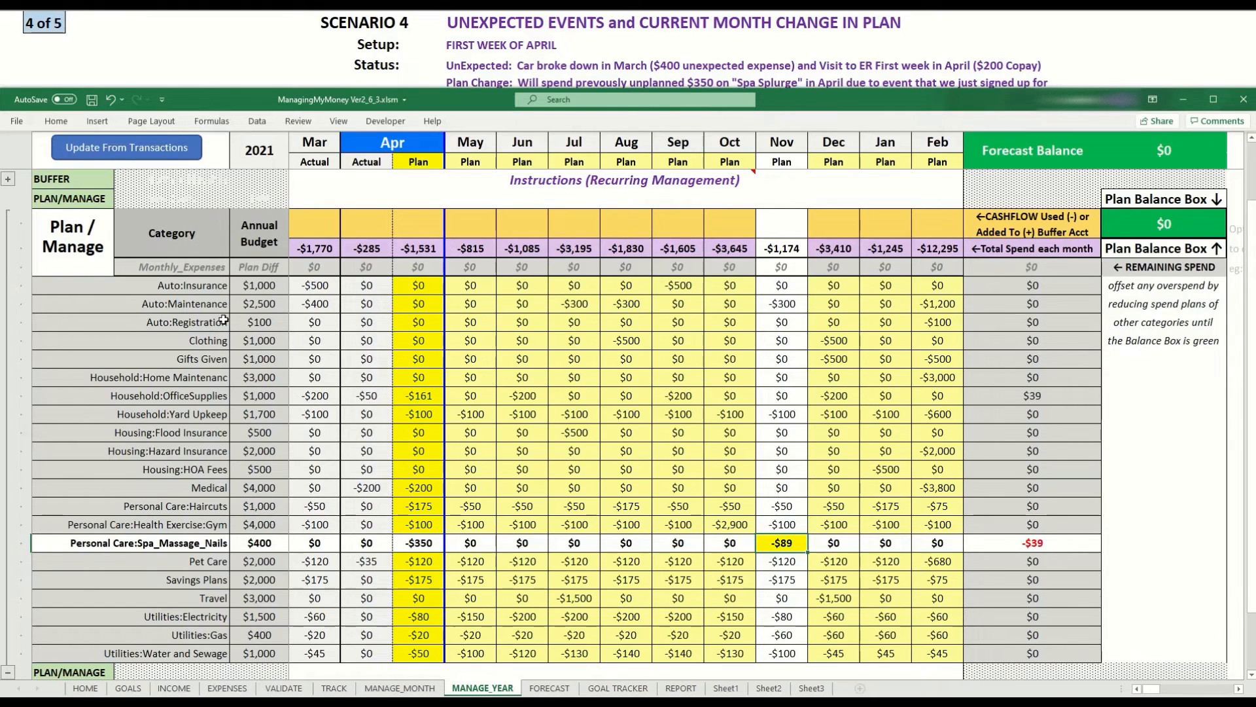
click(1044, 547)
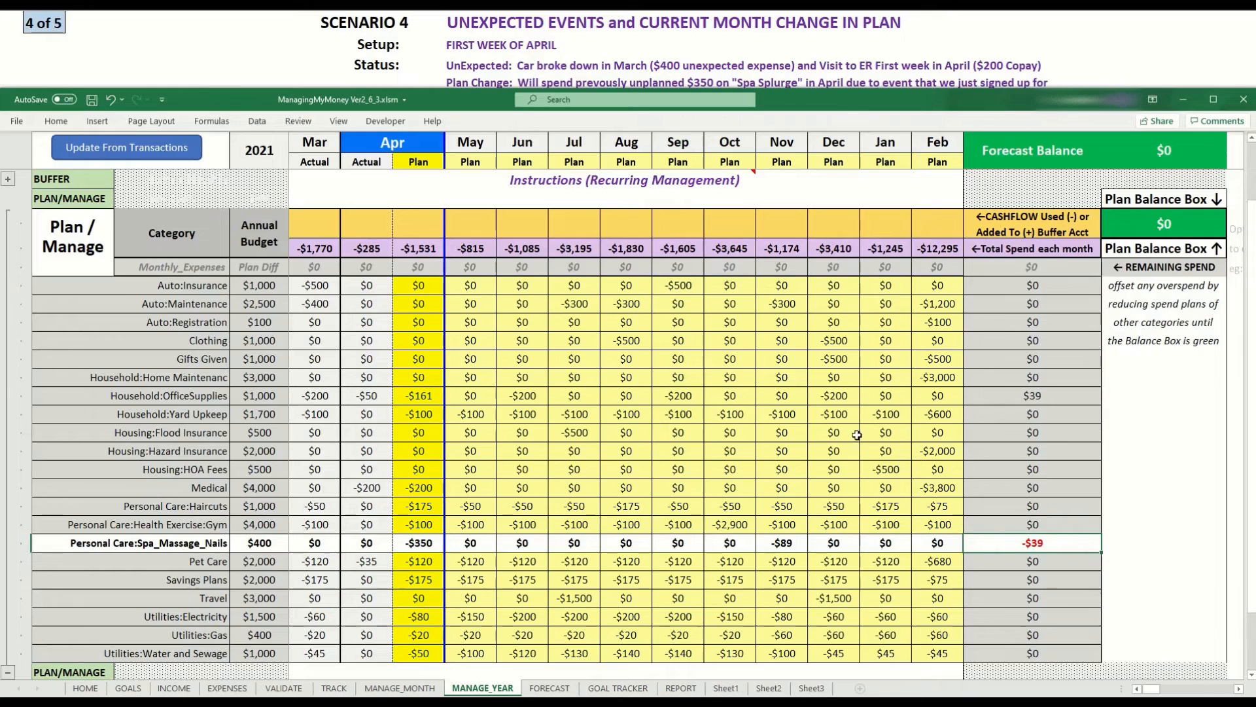
click(1023, 396)
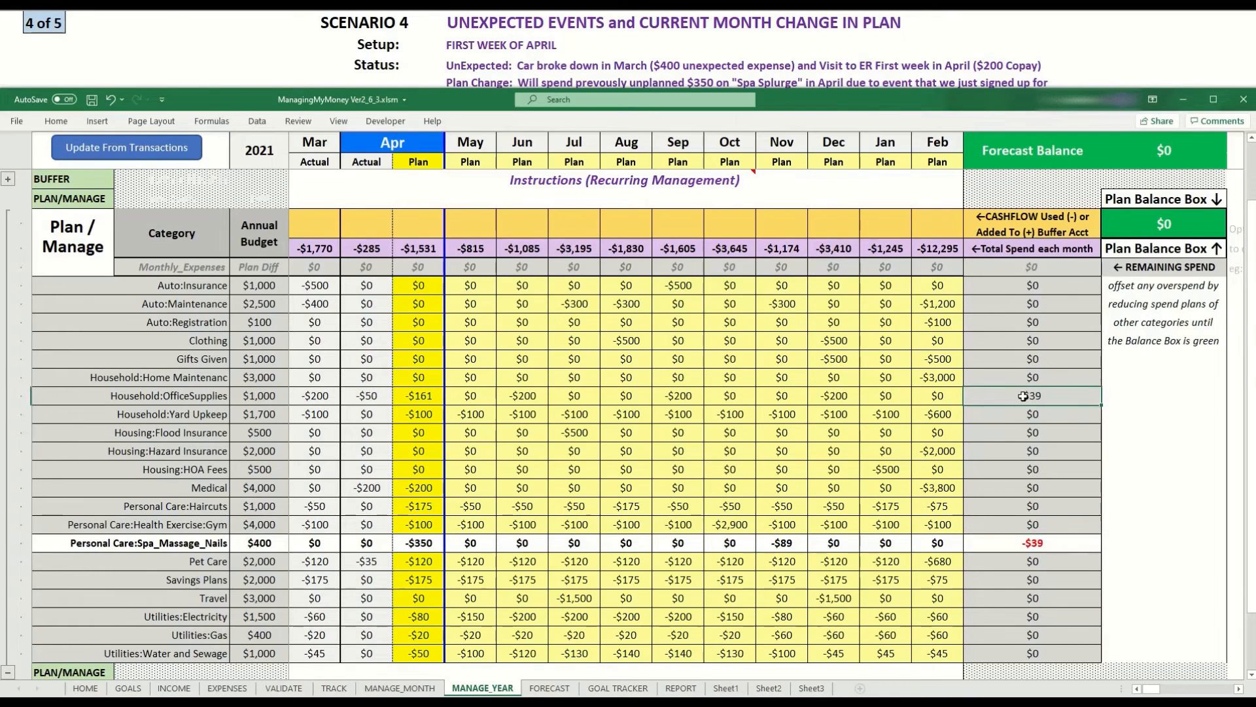
click(1170, 219)
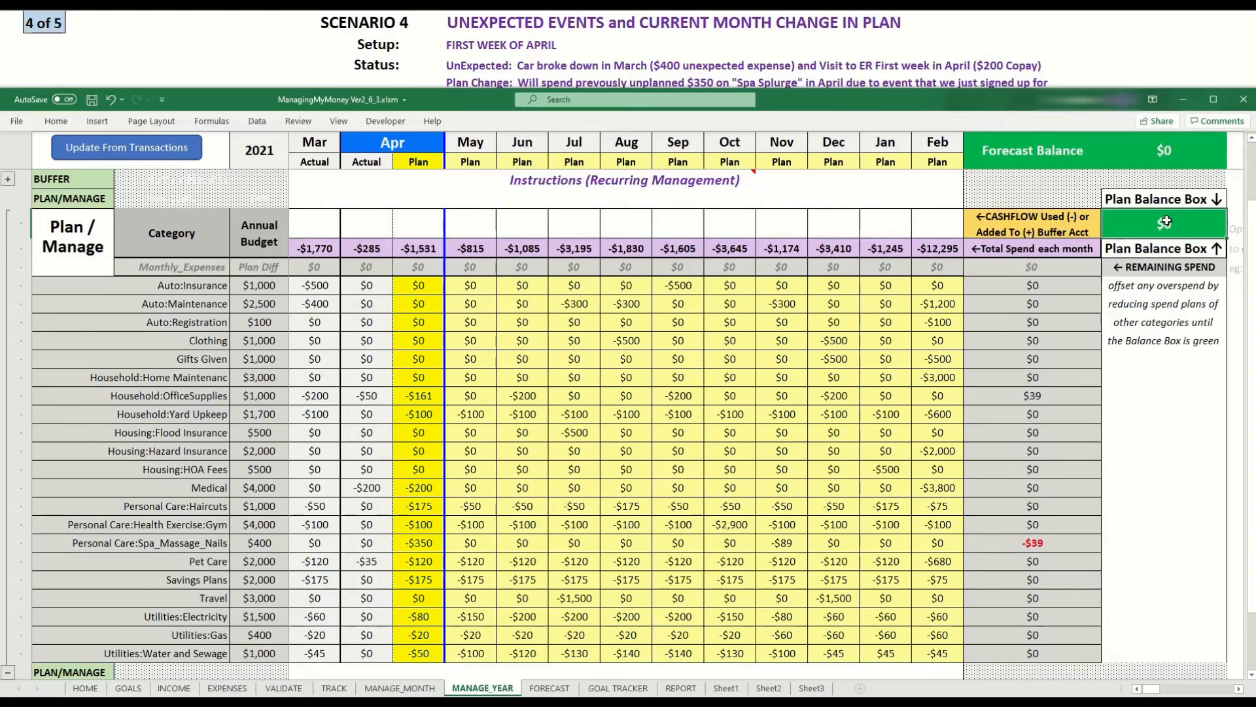